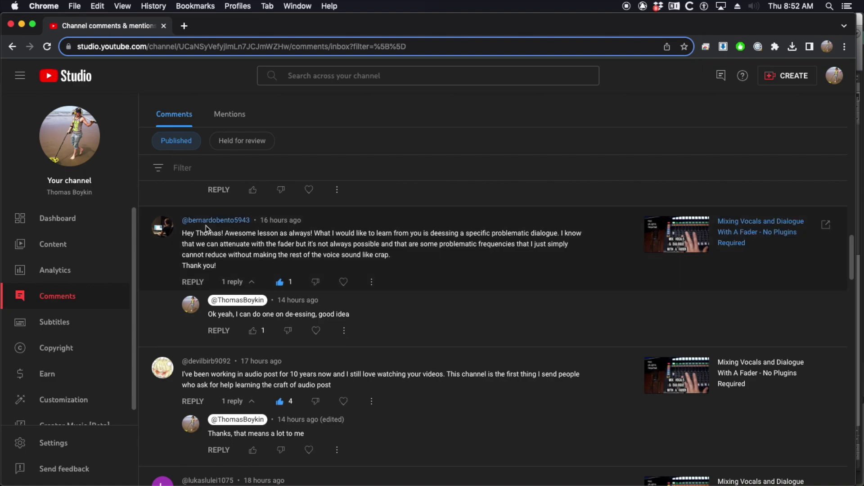
Step: In the Pro Tools De-Essing session, make FF the active track, then return to YouTube Studio
key(super+Tab)
key(super+Tab)
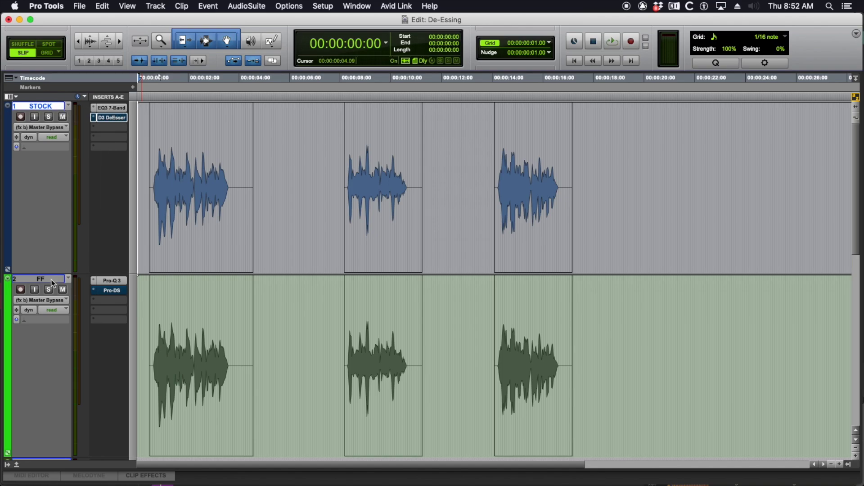
click(52, 279)
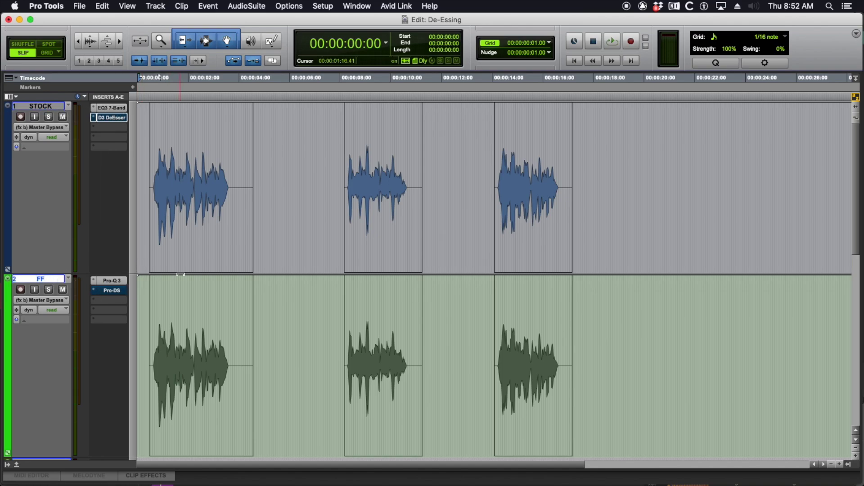
key(super+Tab)
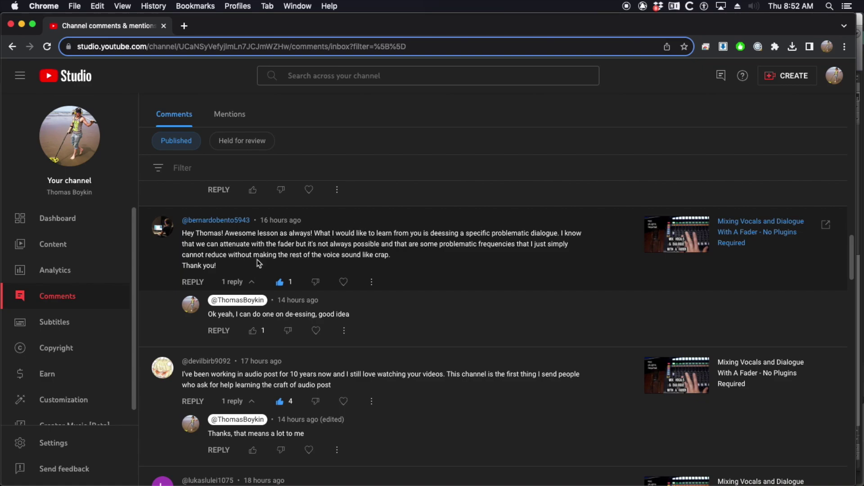
Step: Leave the de-essing request in YouTube Studio and switch back to the Pro Tools session
key(super+Tab)
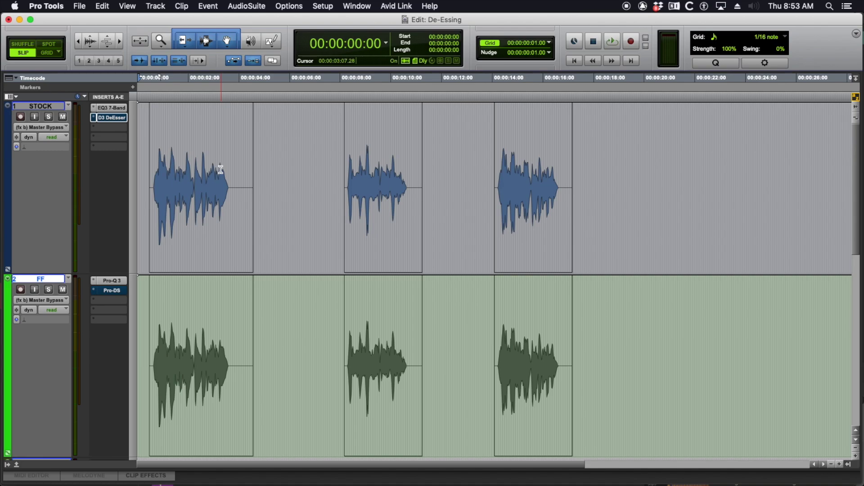
Step: Show both tracks as waveforms and zoom into the opening syllables of the STOCK clip
key(ctrl+minus)
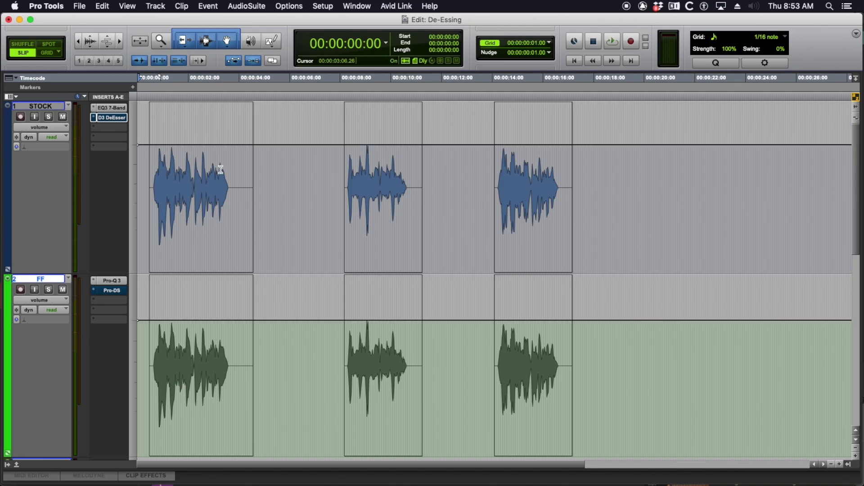
click(189, 155)
key(super+bracketright)
key(super+bracketright)
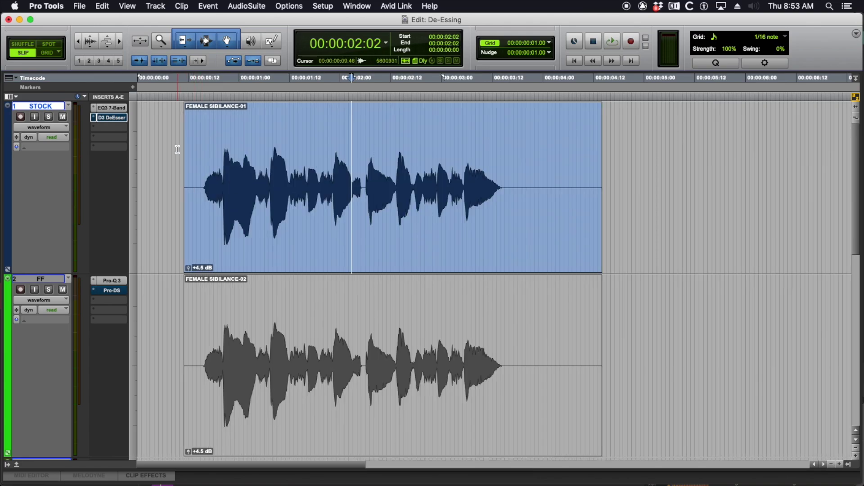
click(220, 162)
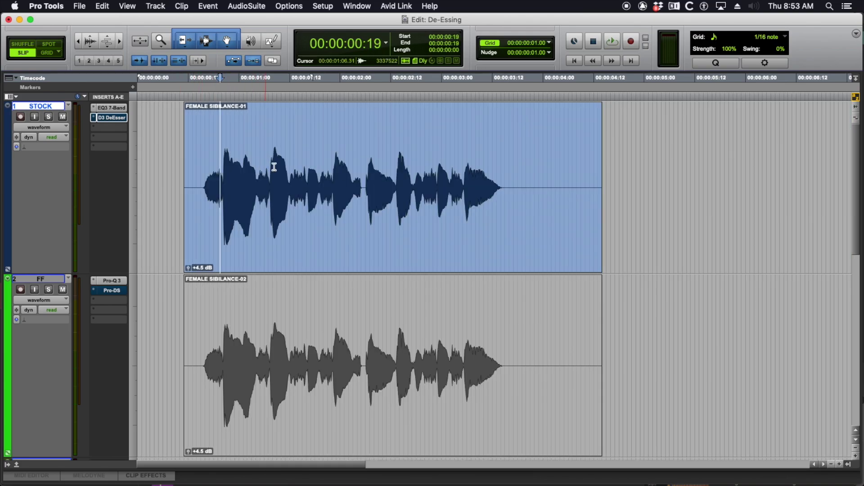
key(super+bracketright)
key(super+bracketright)
Step: Select the first sibilant burst in FEMALE SIBILANCE-01 and zoom in and out around it
drag(474, 170, 400, 165)
shift+click(479, 170)
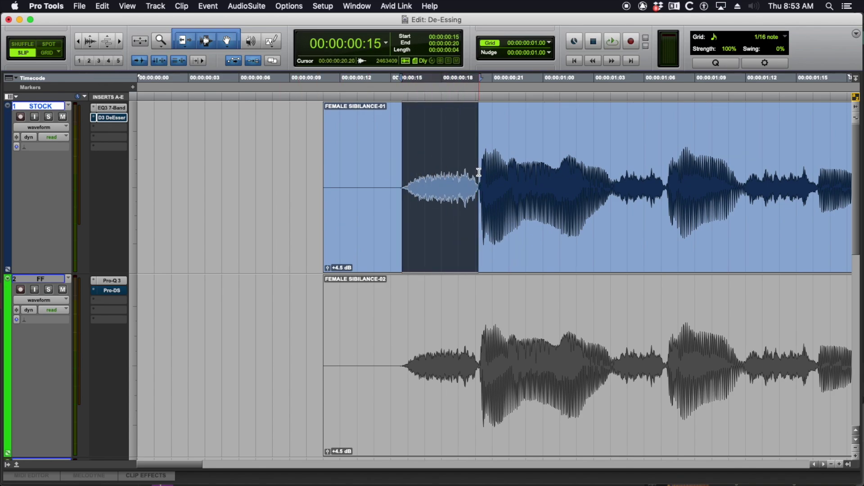
key(super+bracketright)
key(super+bracketleft)
key(super+bracketleft)
scroll(474, 173, right, 3)
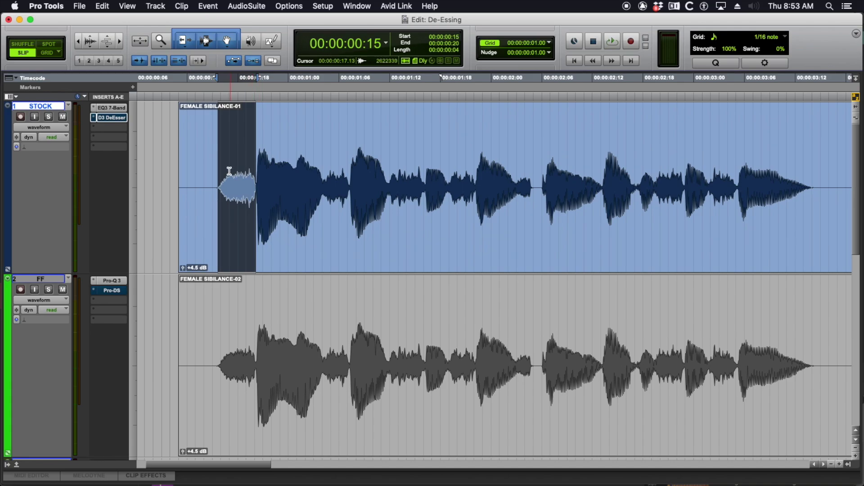
Step: Mark the clip's opening ess sound, then zoom back out with the edit point near its start
drag(217, 172, 256, 174)
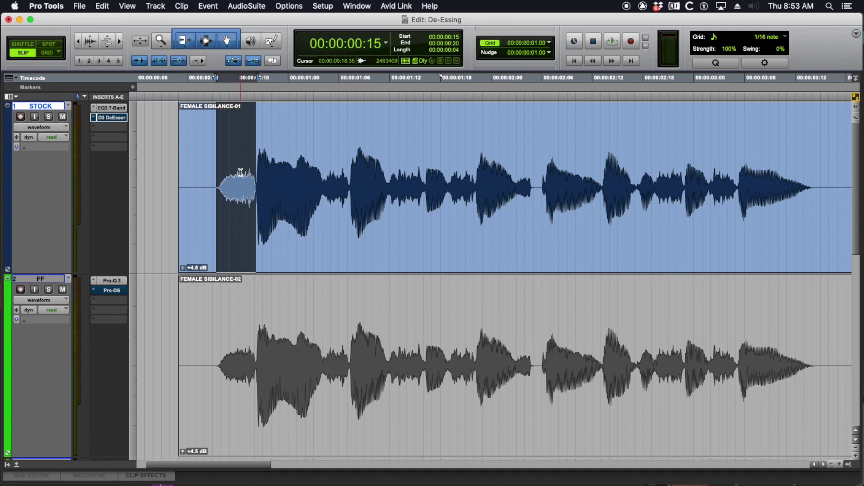
click(240, 172)
key(super+bracketright)
key(super+bracketleft)
key(super+bracketleft)
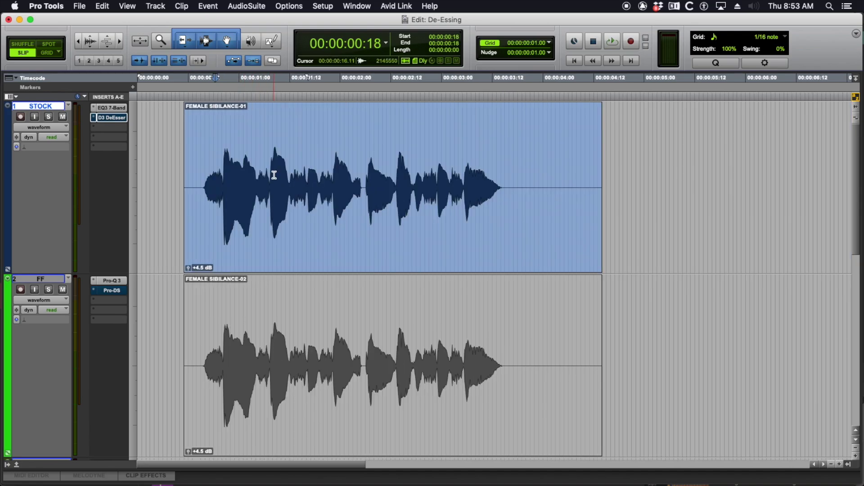
click(222, 175)
Step: Review the STOCK Dyn3 De-Esser at 5.0 kHz and −8.9 dB, close it, and zoom out to the male clip
click(113, 118)
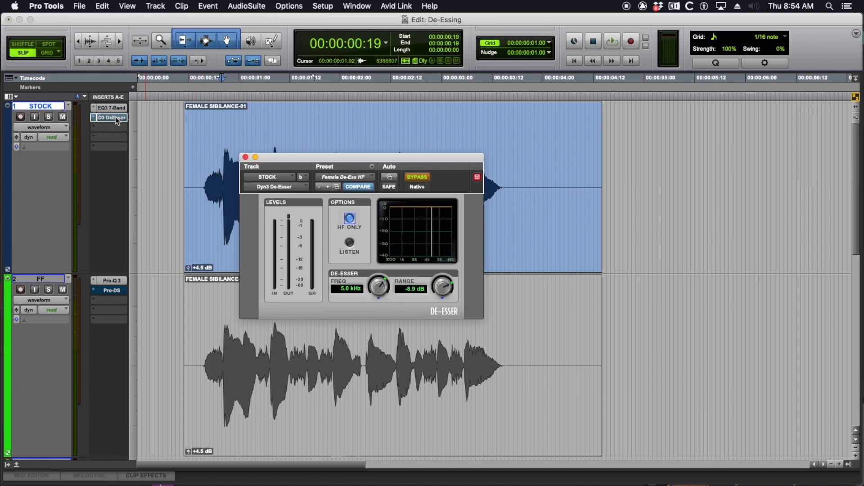
drag(291, 162, 271, 150)
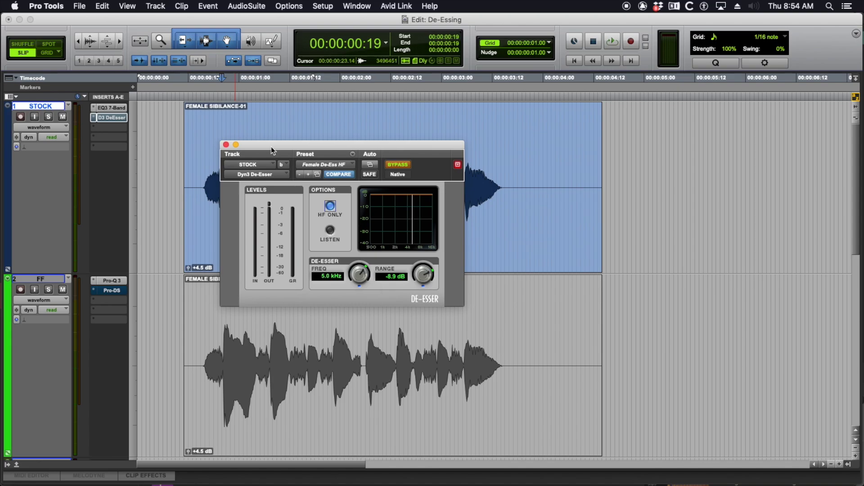
drag(271, 150, 244, 150)
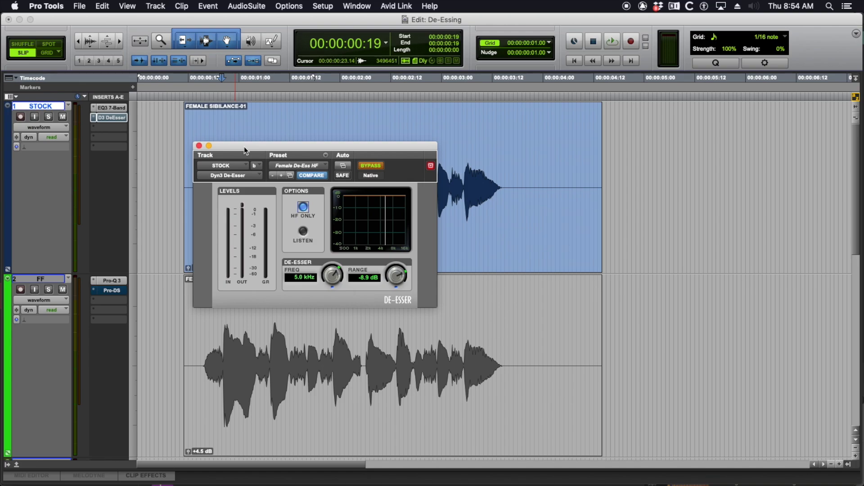
drag(245, 150, 245, 256)
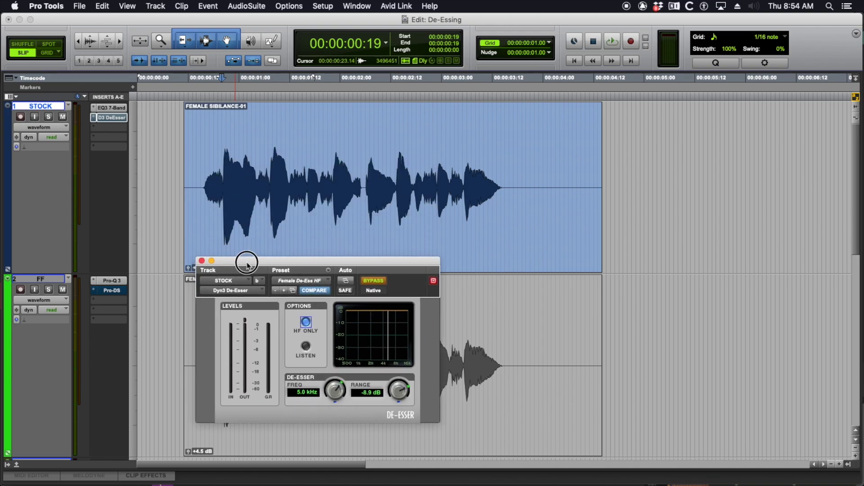
click(201, 258)
key(r)
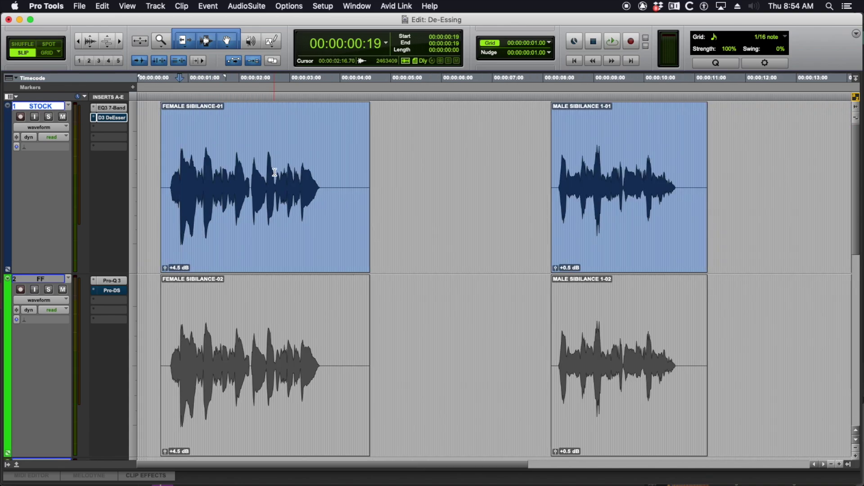
click(170, 159)
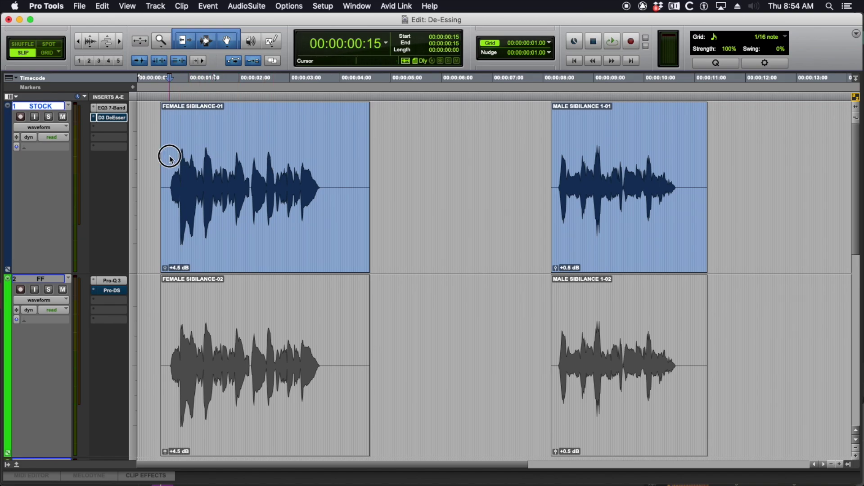
click(112, 108)
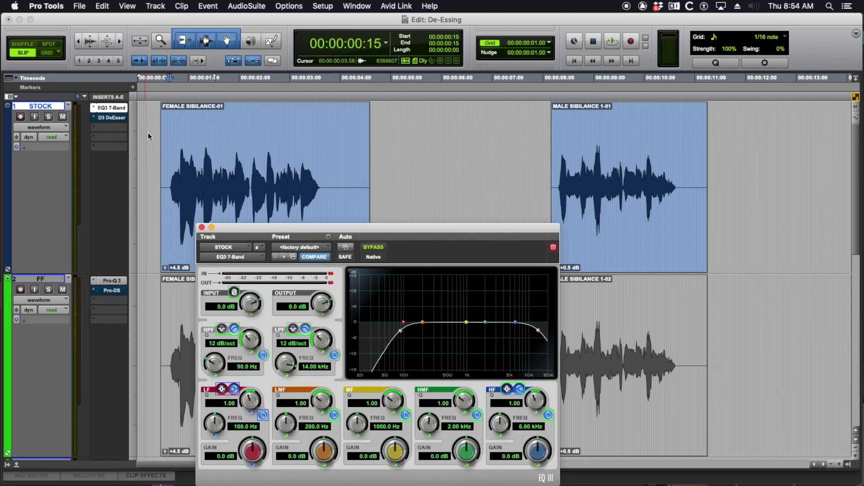
drag(258, 234, 256, 198)
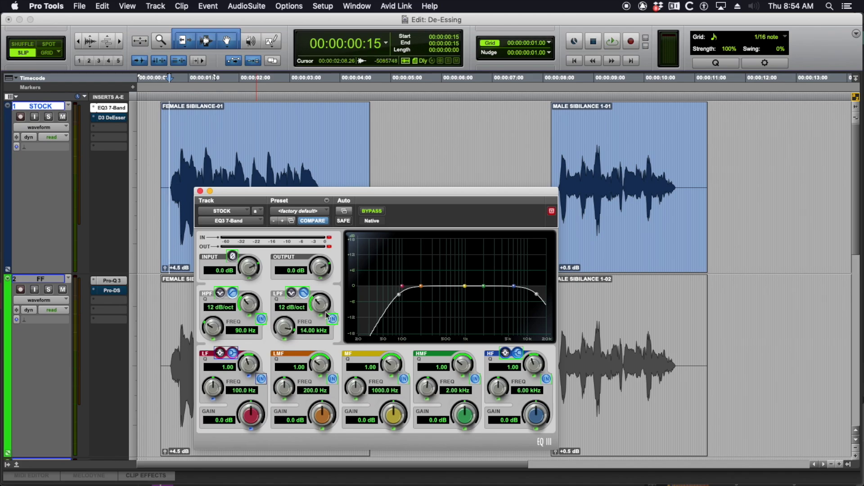
click(200, 191)
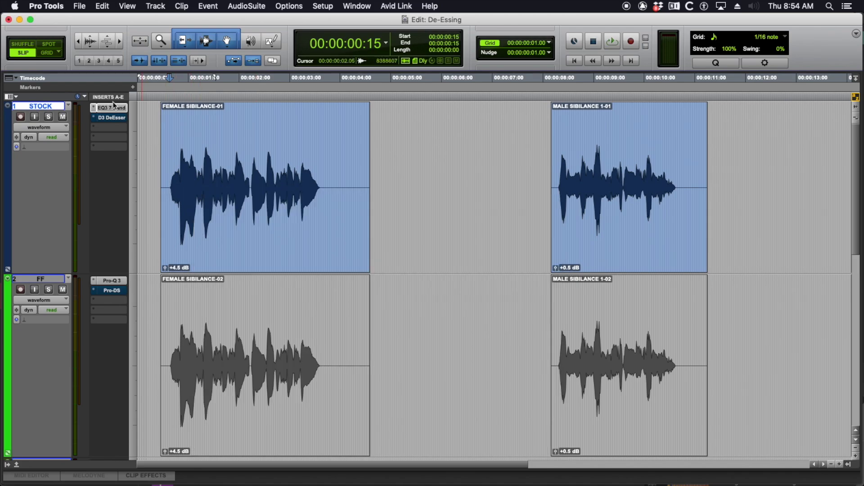
click(118, 280)
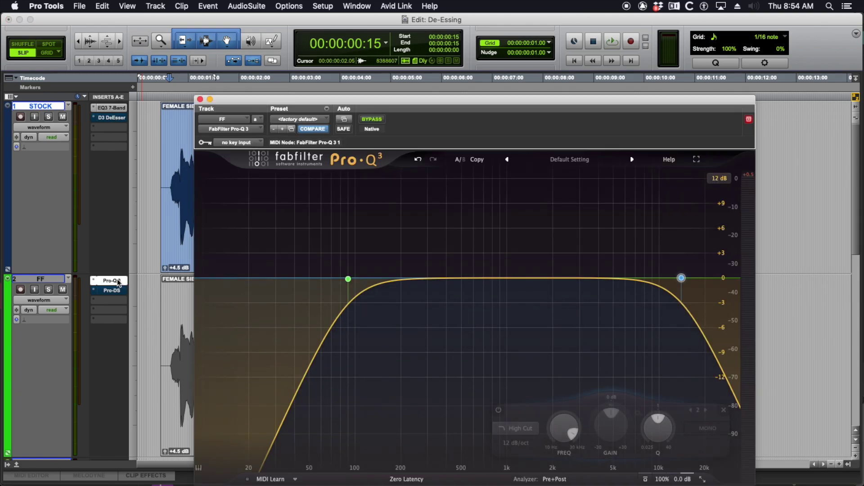
click(348, 280)
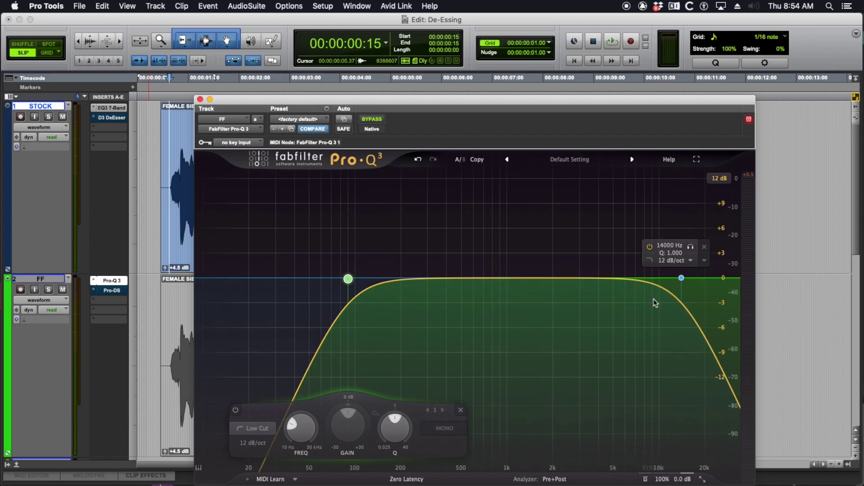
click(681, 278)
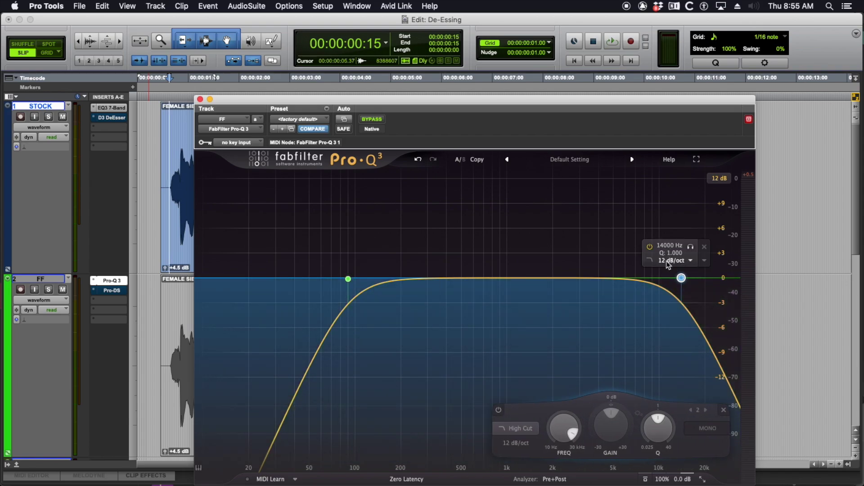
click(200, 99)
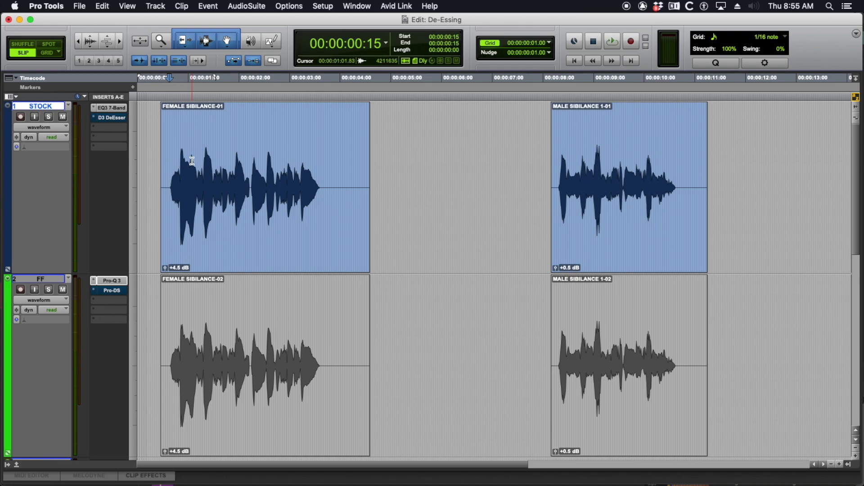
key(space)
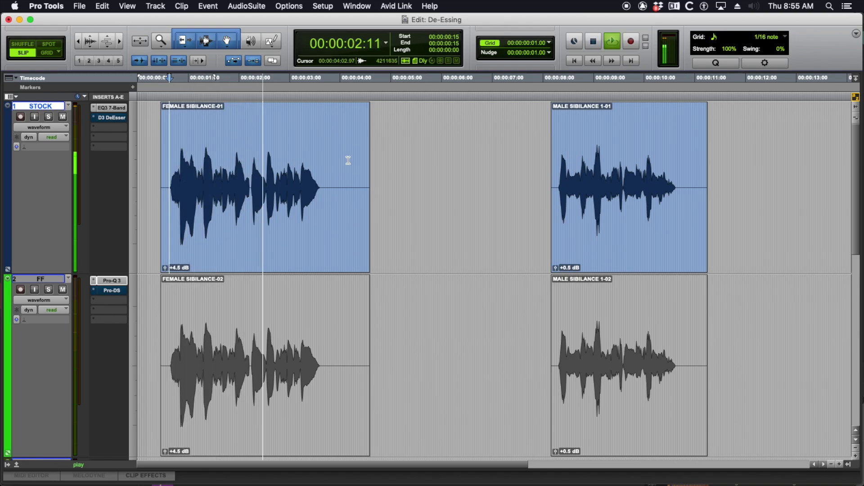
key(super+bracketleft)
key(space)
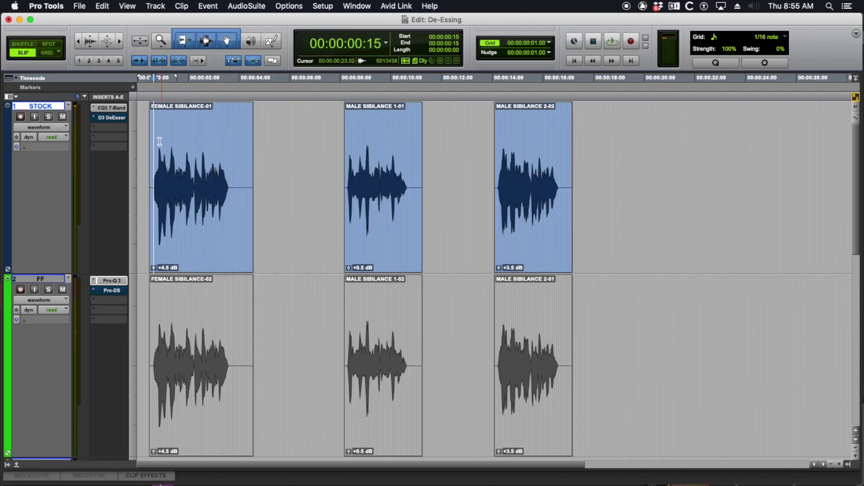
click(340, 155)
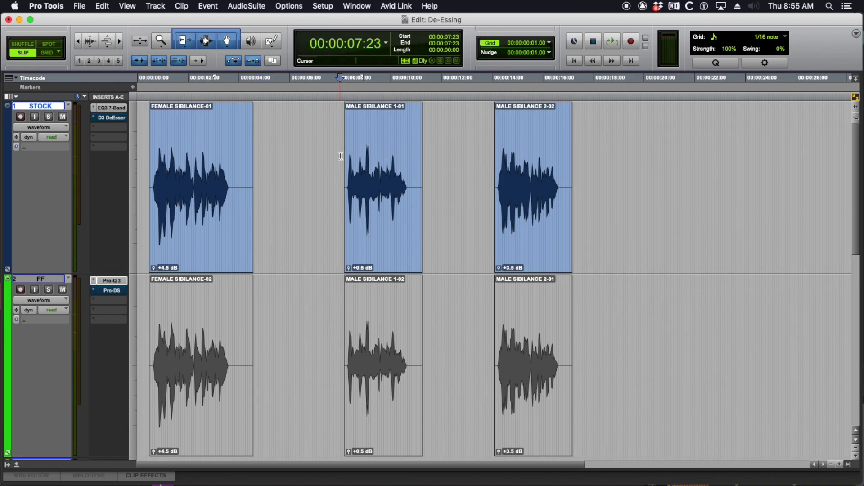
key(space)
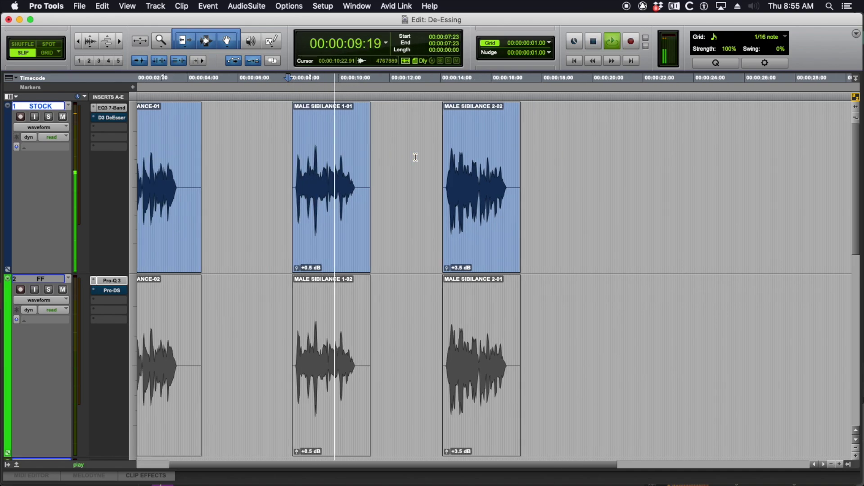
click(440, 157)
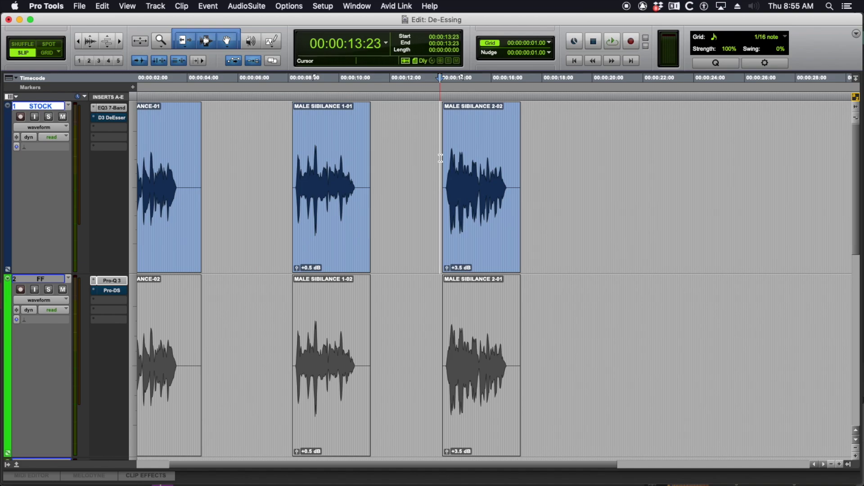
key(space)
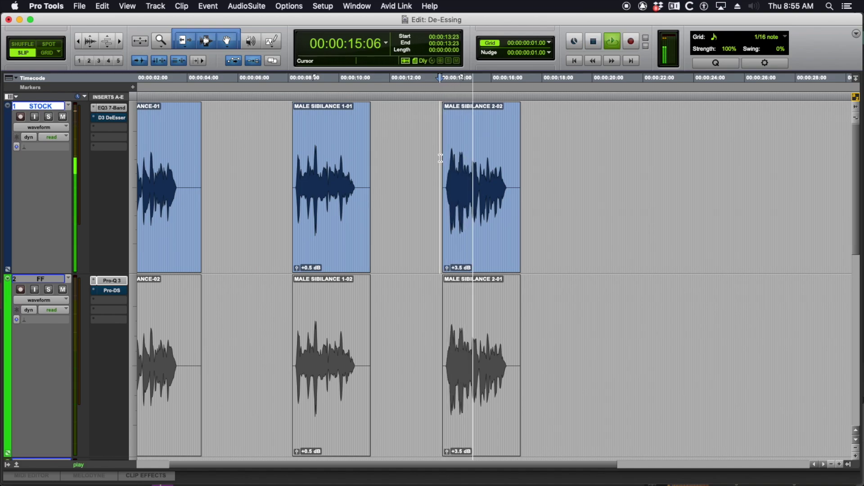
key(super+bracketleft)
key(space)
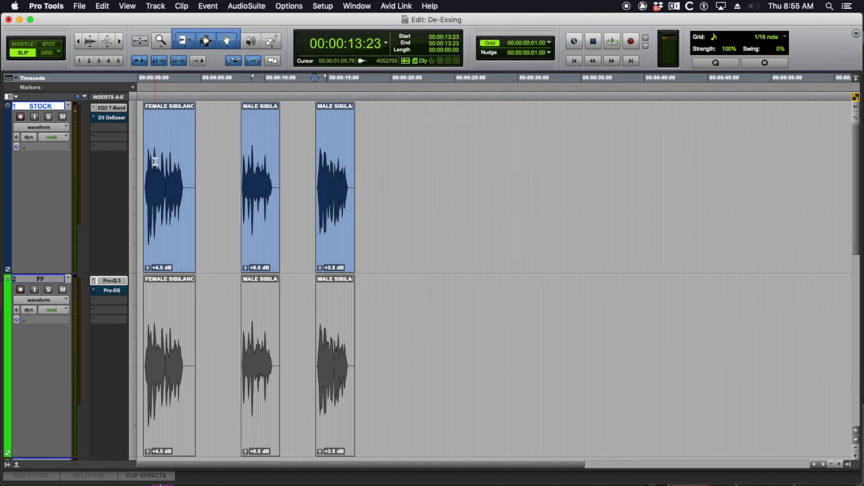
click(155, 161)
key(super+bracketright)
key(super+bracketright)
key(super+bracketright)
key(super+bracketright)
key(super+bracketright)
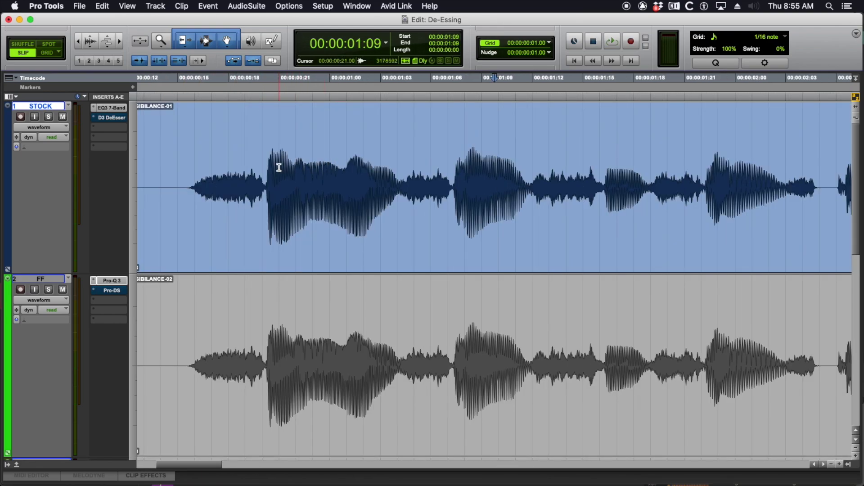
key(super+alt+bracketright)
drag(267, 164, 189, 166)
drag(409, 166, 438, 167)
scroll(378, 166, right, 5)
drag(375, 163, 434, 168)
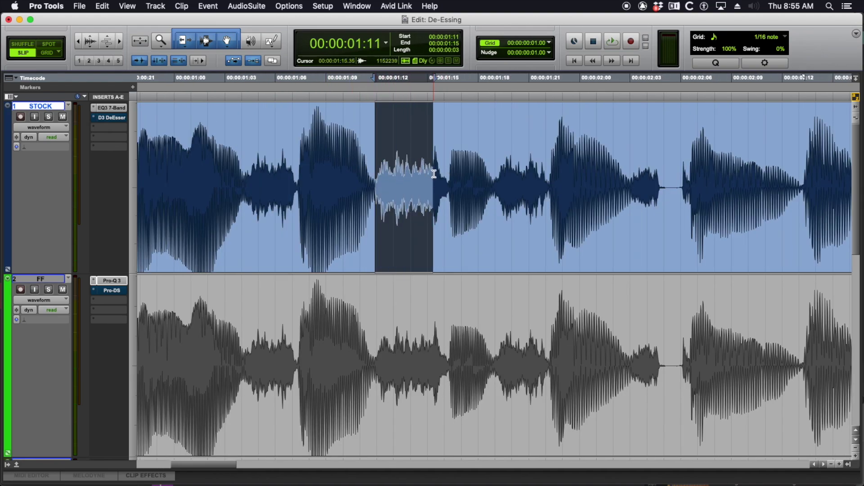
drag(488, 169, 541, 173)
key(super+bracketleft)
key(super+bracketleft)
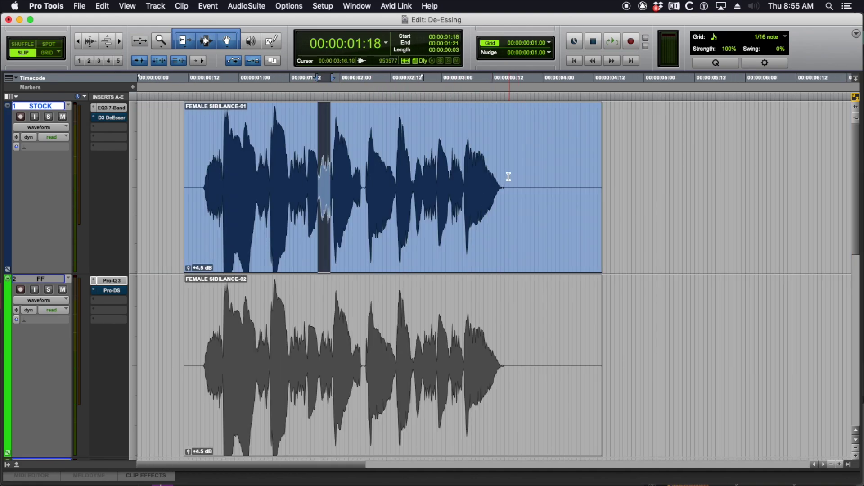
click(331, 167)
key(super+bracketright)
key(super+bracketright)
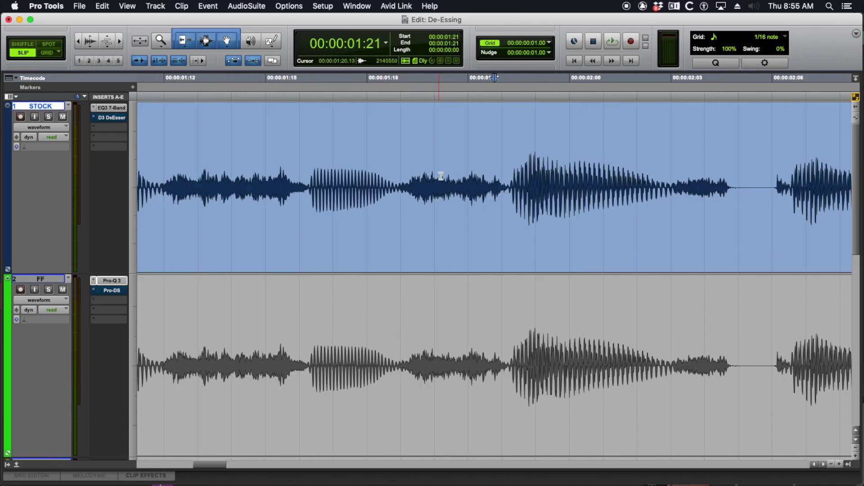
drag(447, 176, 497, 180)
key(super+bracketleft)
key(super+bracketleft)
scroll(490, 180, right, 2)
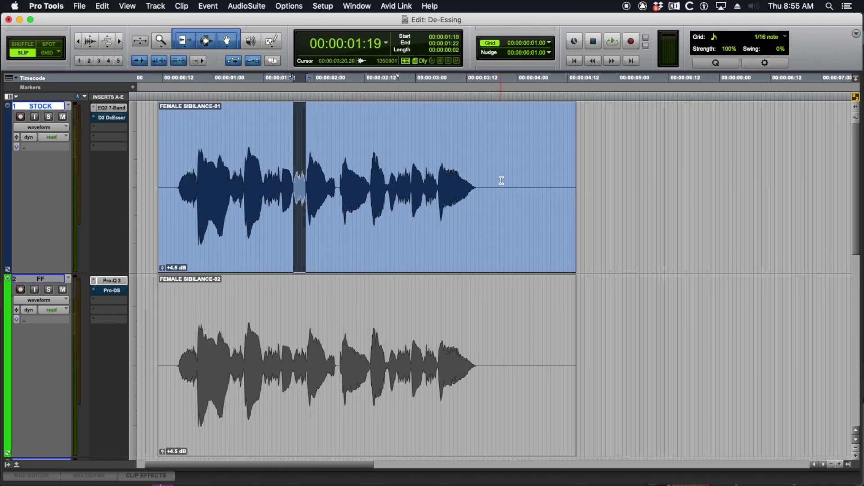
key(super+bracketleft)
scroll(507, 179, right, 2)
click(546, 167)
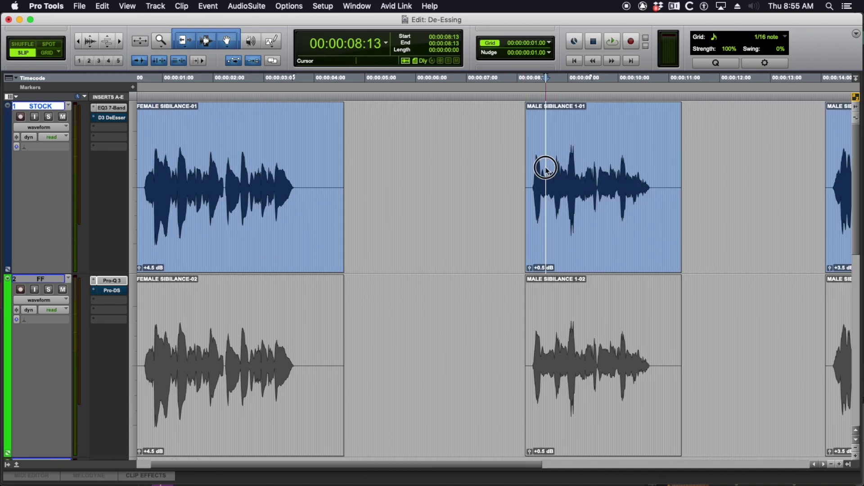
key(super+bracketright)
key(super+bracketright)
key(super+bracketright)
key(super+bracketright)
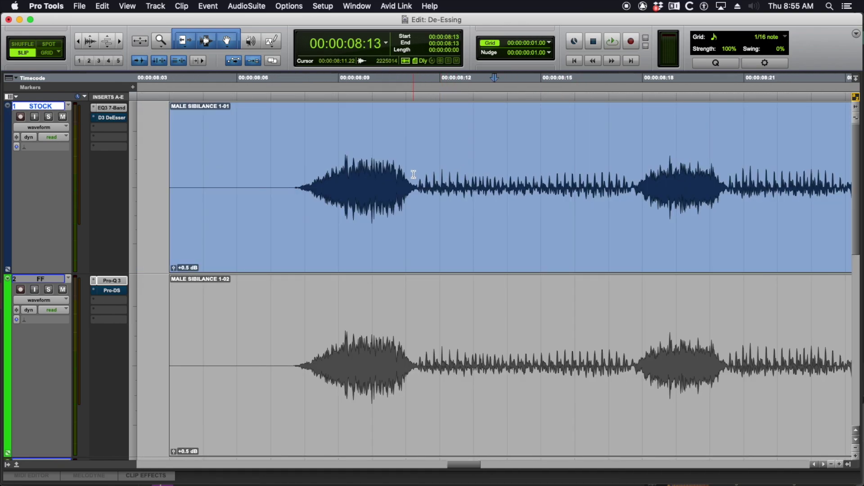
drag(413, 174, 299, 180)
key(super+bracketleft)
scroll(434, 177, right, 2)
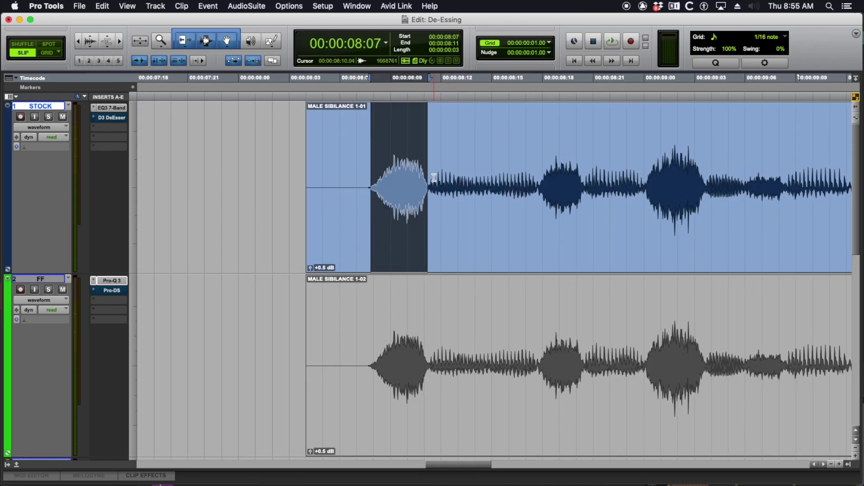
scroll(434, 177, right, 2)
drag(409, 171, 518, 168)
scroll(493, 173, right, 1)
click(466, 166)
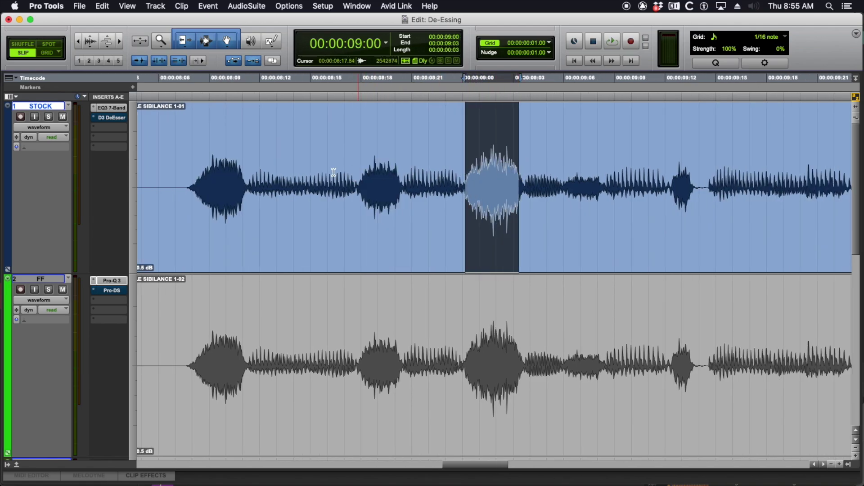
drag(251, 170, 358, 174)
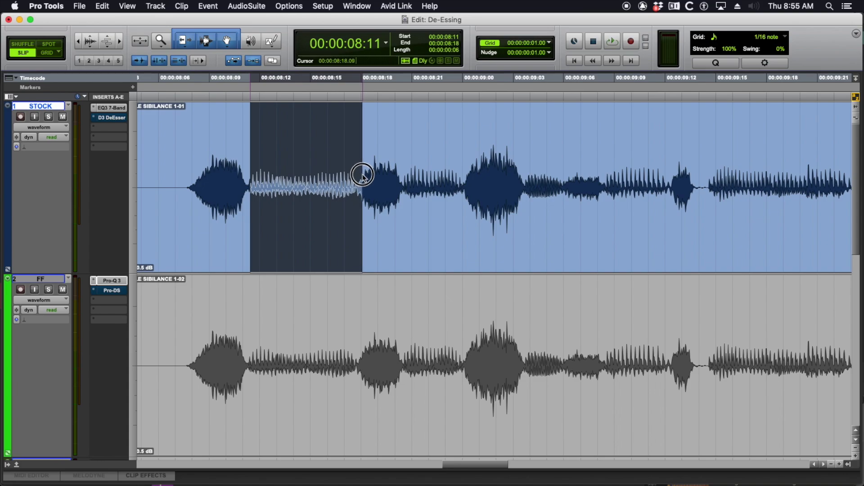
key(super+bracketleft)
key(super+bracketleft)
click(339, 166)
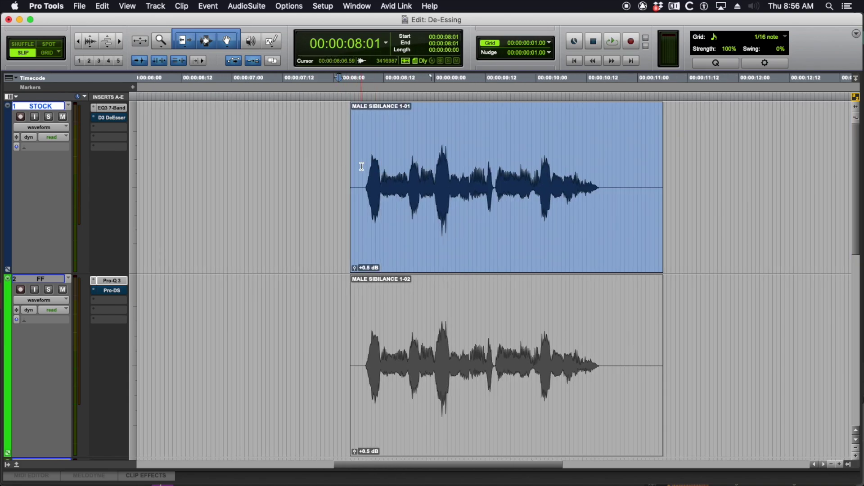
key(space)
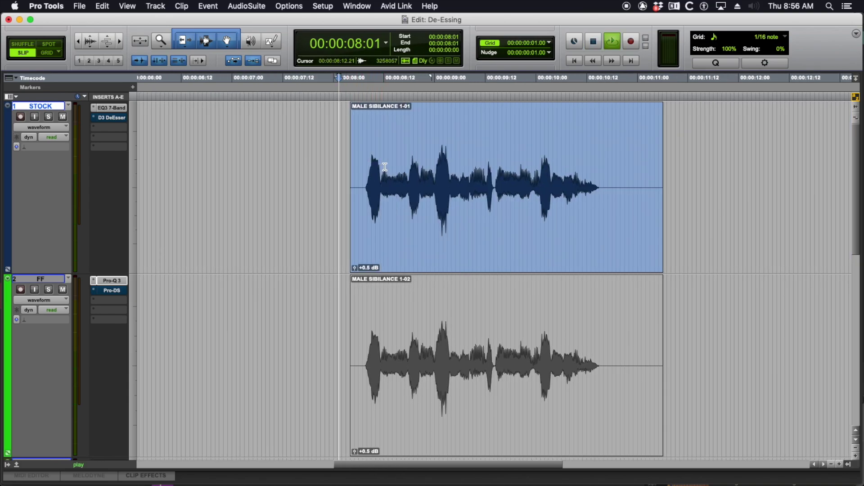
key(super+bracketleft)
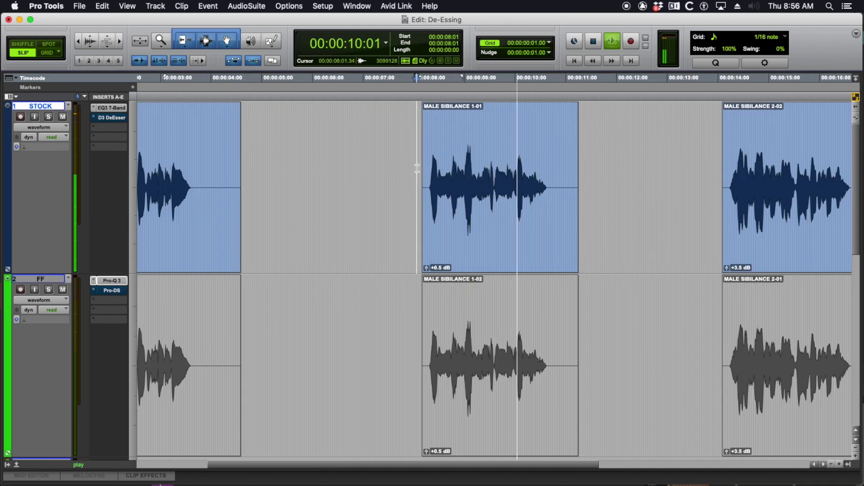
key(space)
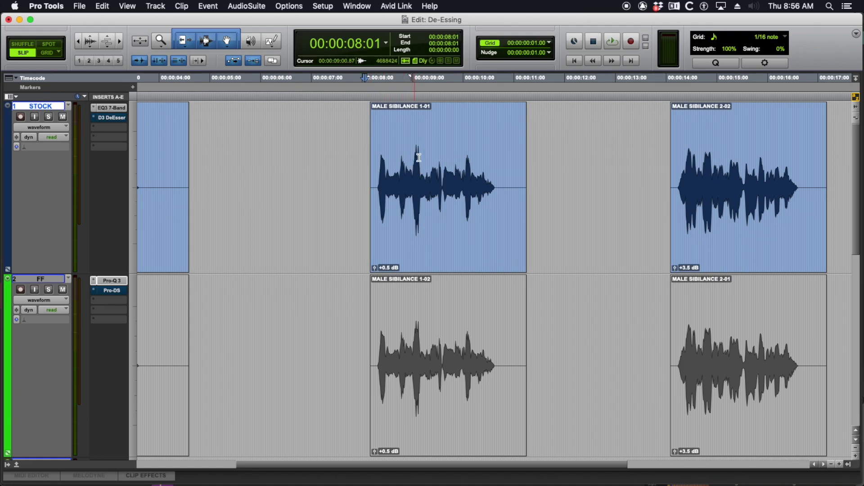
scroll(450, 185, right, 5)
click(507, 164)
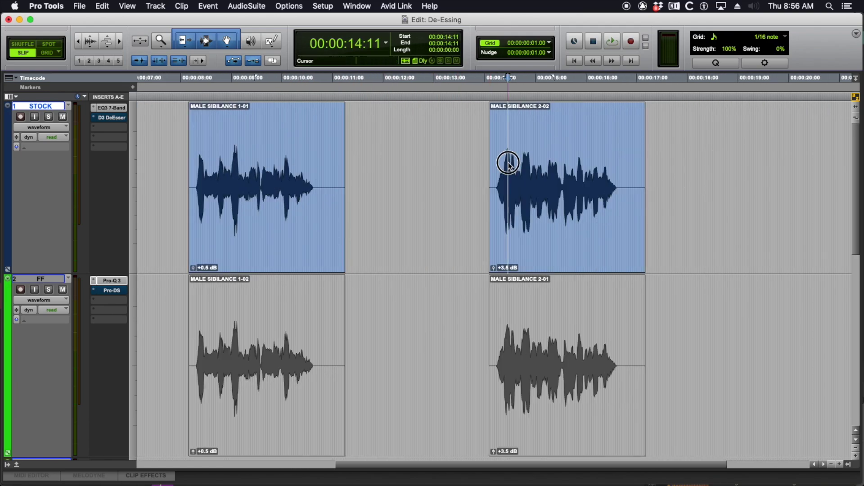
key(super+bracketright)
key(super+bracketright)
scroll(461, 167, right, 2)
scroll(461, 167, left, 2)
scroll(461, 167, right, 1)
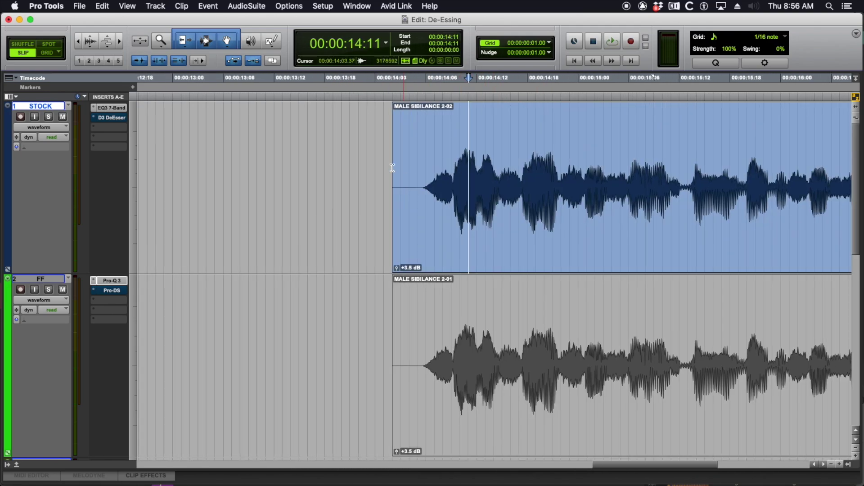
click(381, 165)
key(space)
key(super+bracketleft)
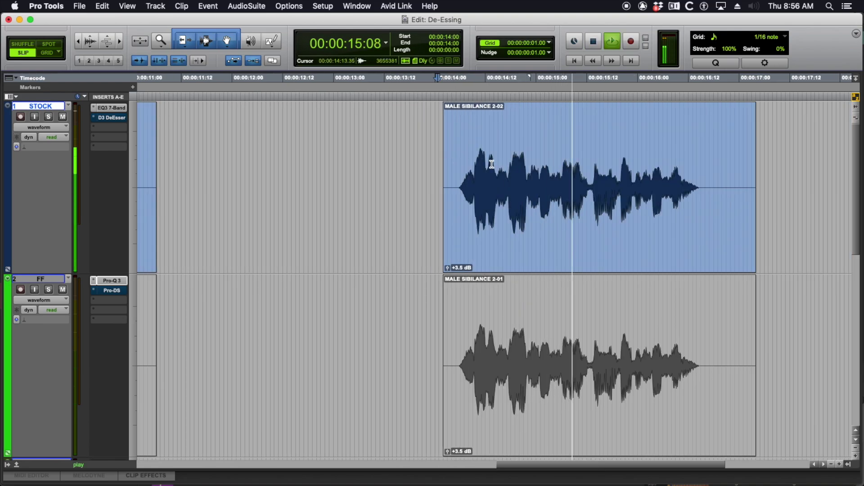
key(space)
key(super+bracketleft)
key(super+bracketleft)
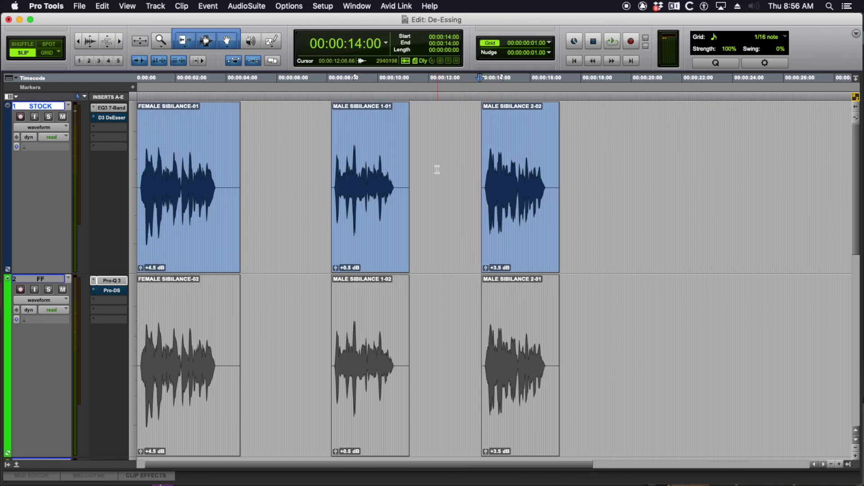
scroll(435, 168, left, 1)
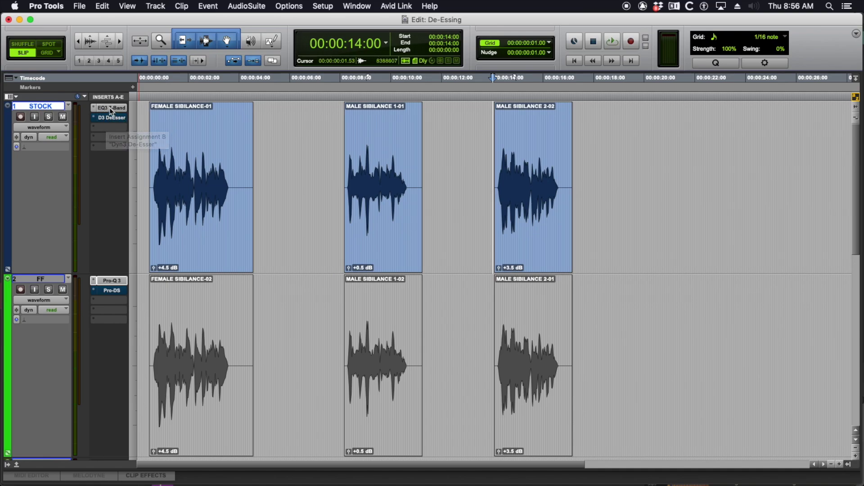
click(107, 120)
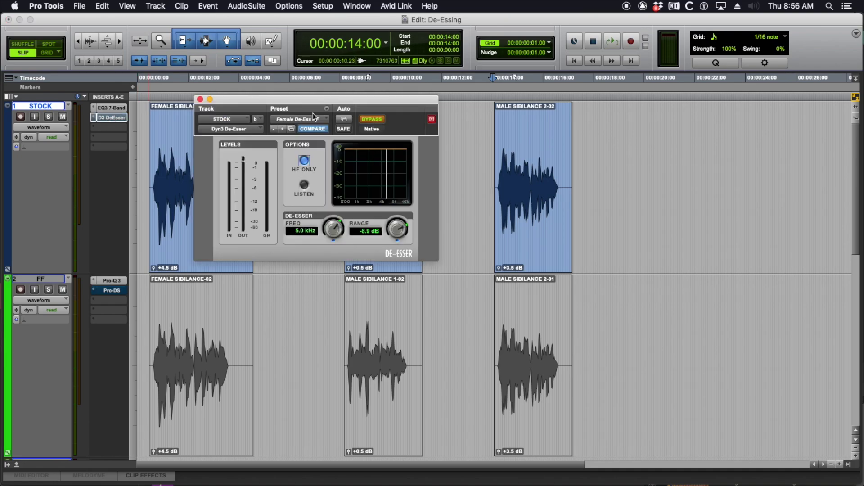
click(200, 100)
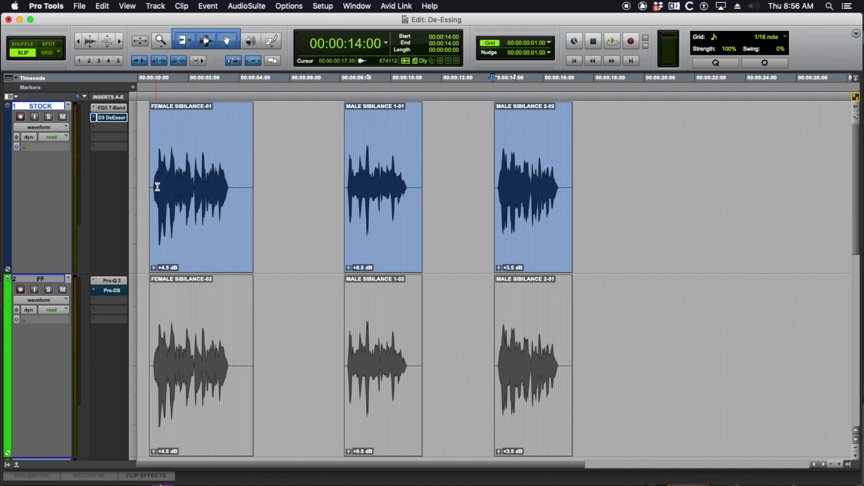
Step: With FEMALE SIBILANCE-01 selected, put the STOCK track in touch mode and move the Automation window aside
click(200, 239)
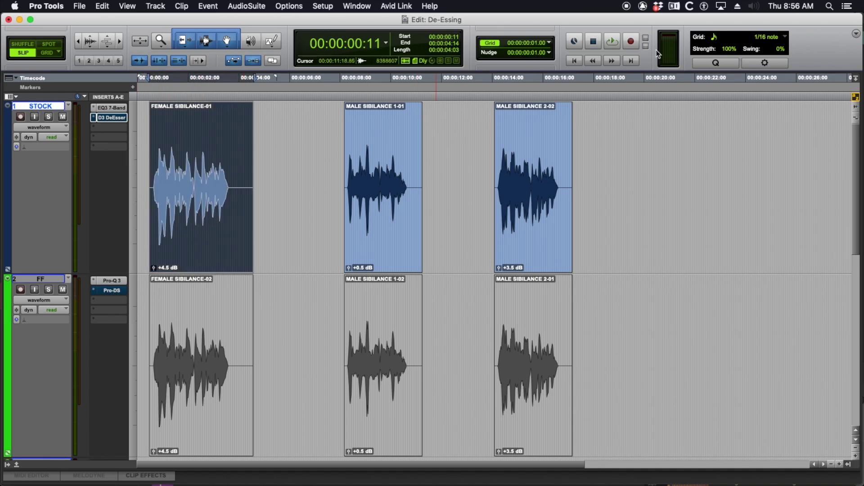
key(super+bracketright)
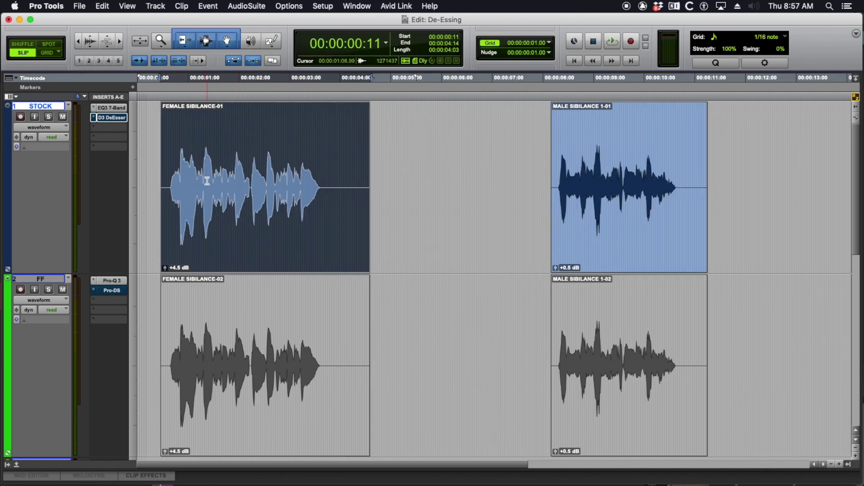
key(super+4)
click(53, 137)
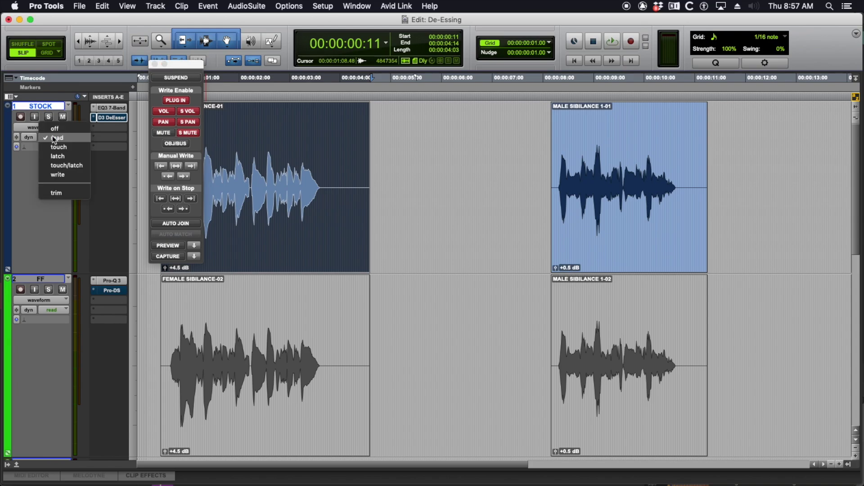
click(58, 148)
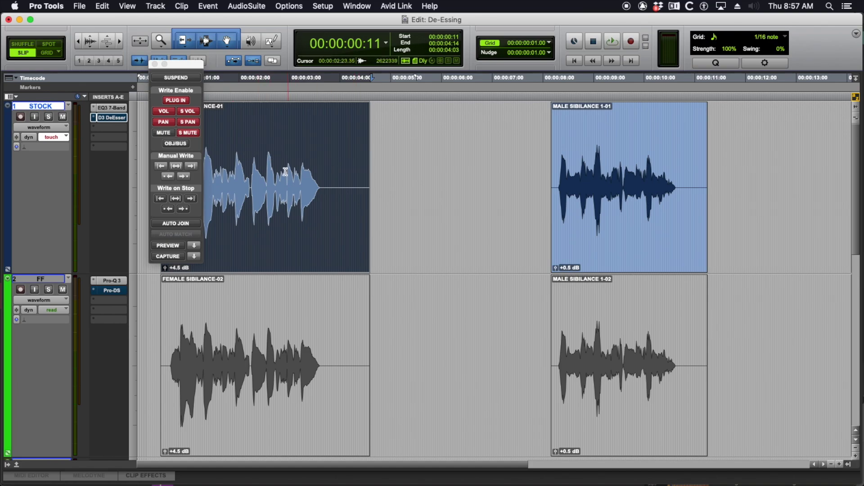
drag(197, 70, 66, 183)
Step: Turn on automation preview, open the STOCK De-Esser, and play the female clip
click(38, 358)
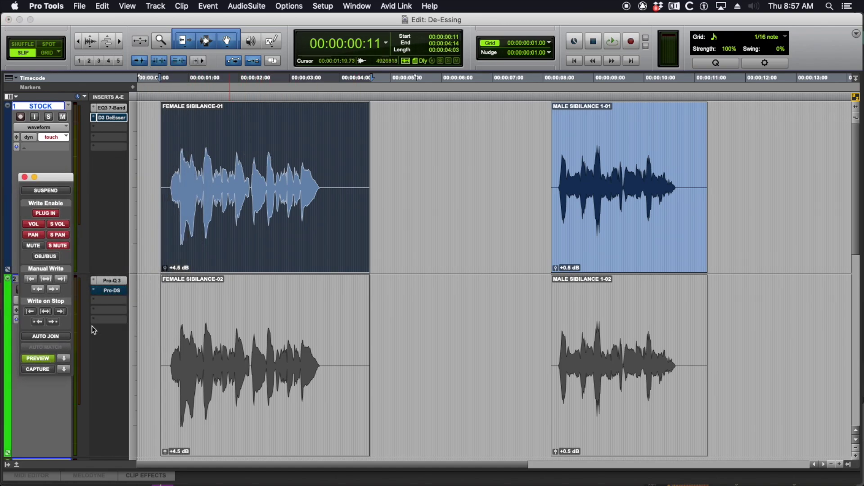
click(111, 118)
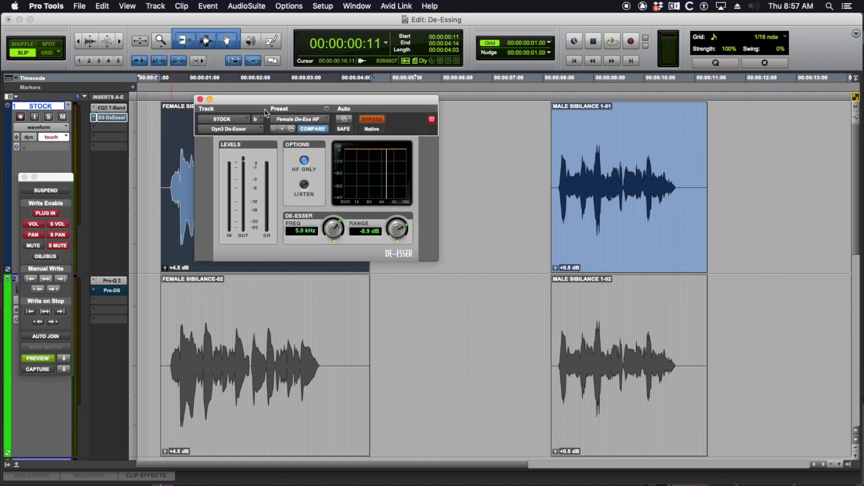
drag(266, 96, 463, 120)
key(space)
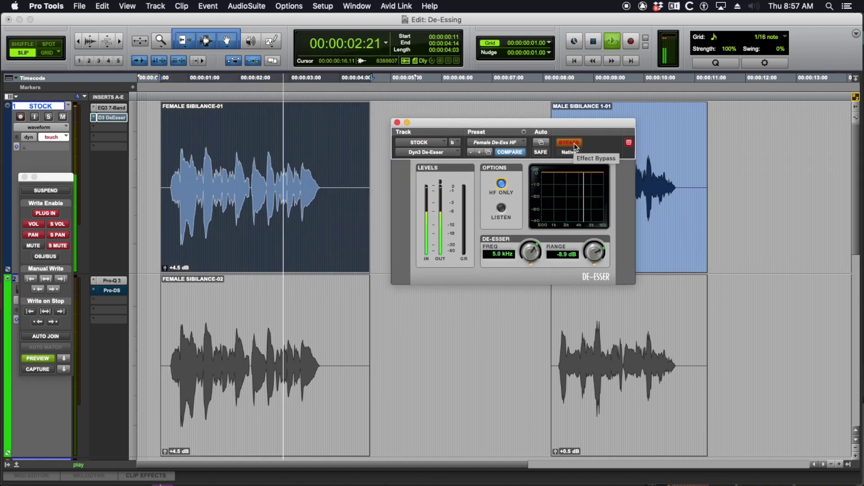
key(space)
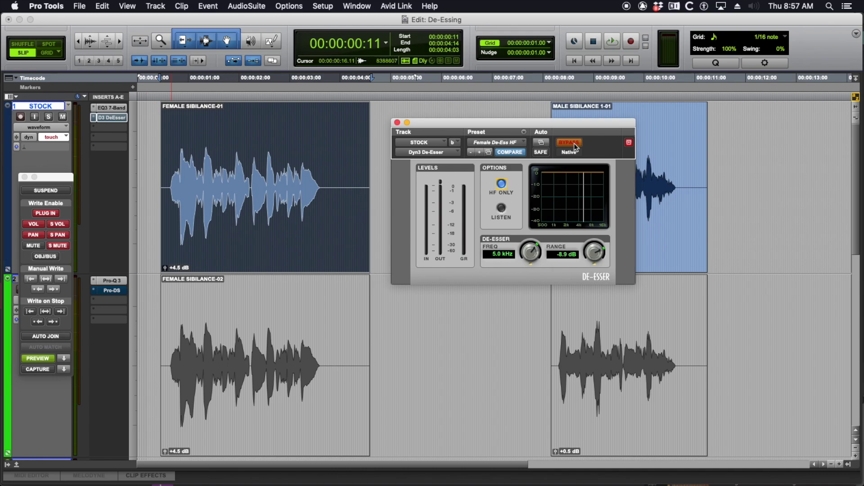
Step: Un-bypass the De-Esser and retune it to 6.0 kHz with −6.2 dB range, auditioning the result
click(569, 143)
key(space)
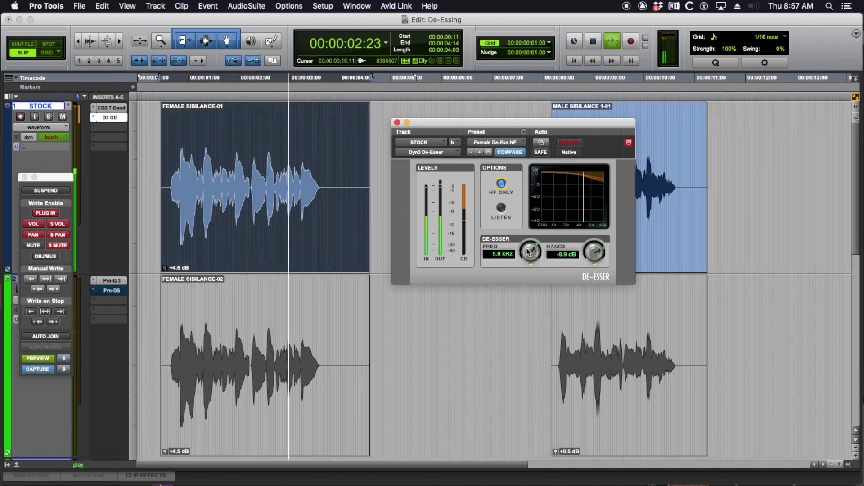
key(space)
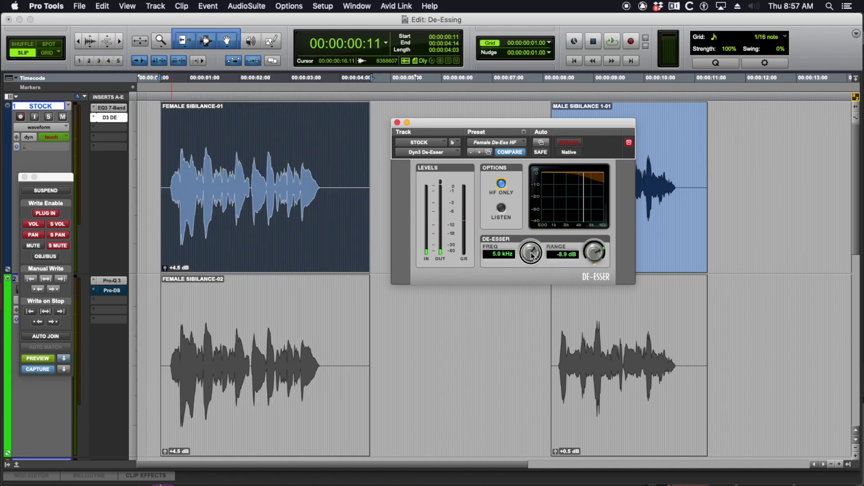
drag(532, 255, 533, 246)
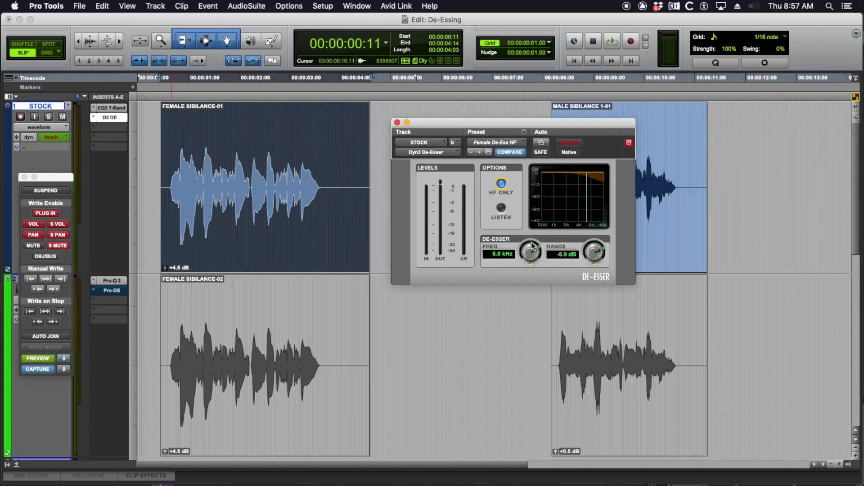
scroll(592, 253, up, 5)
key(space)
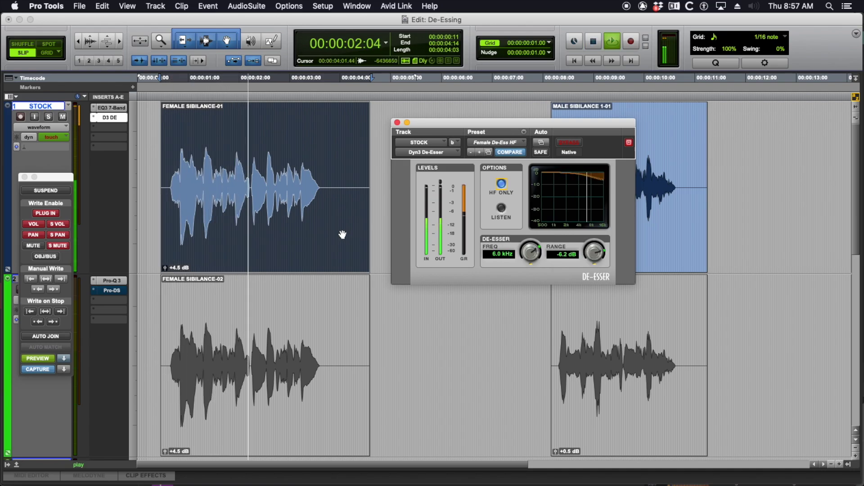
key(space)
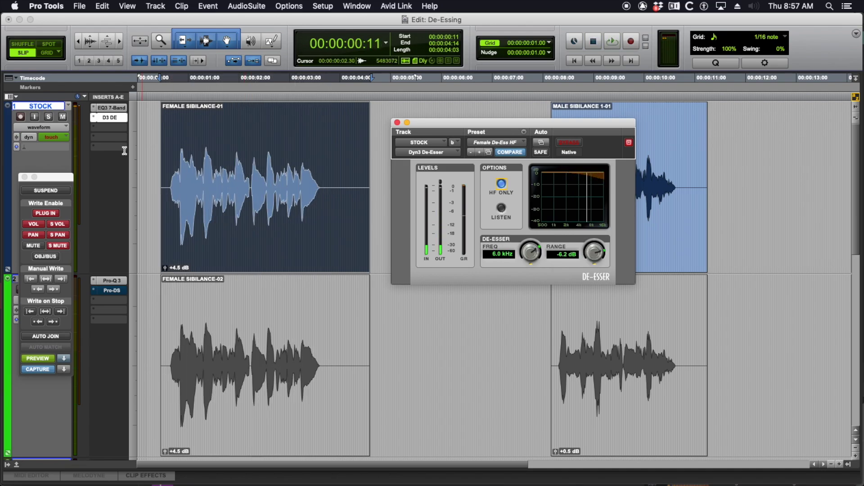
Step: Show the De-Esser Range automation lane and write the current range onto the female clip
click(52, 129)
mouse_move(64, 183)
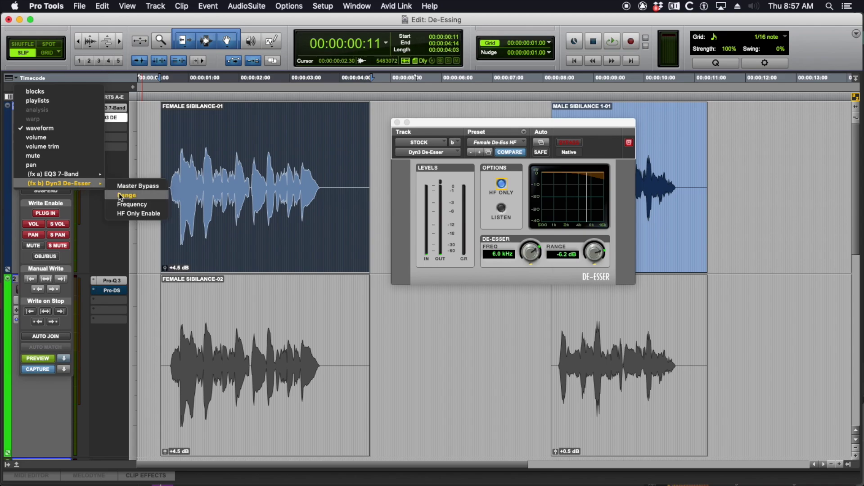
click(133, 196)
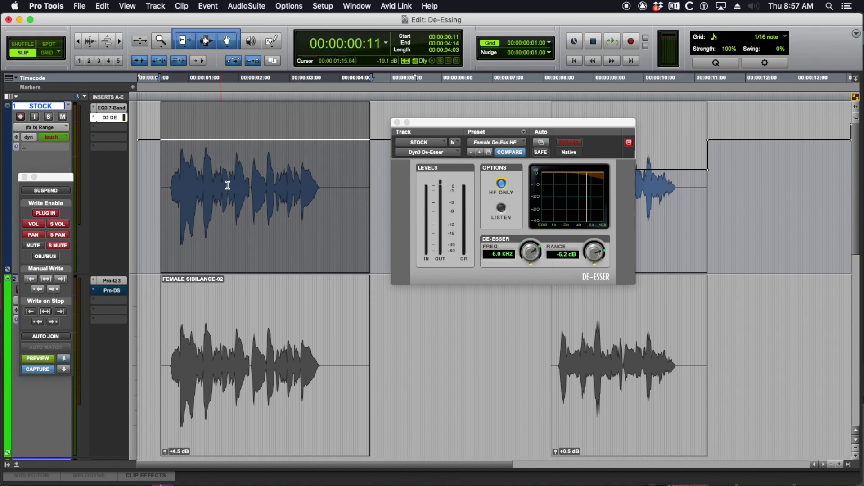
key(super+slash)
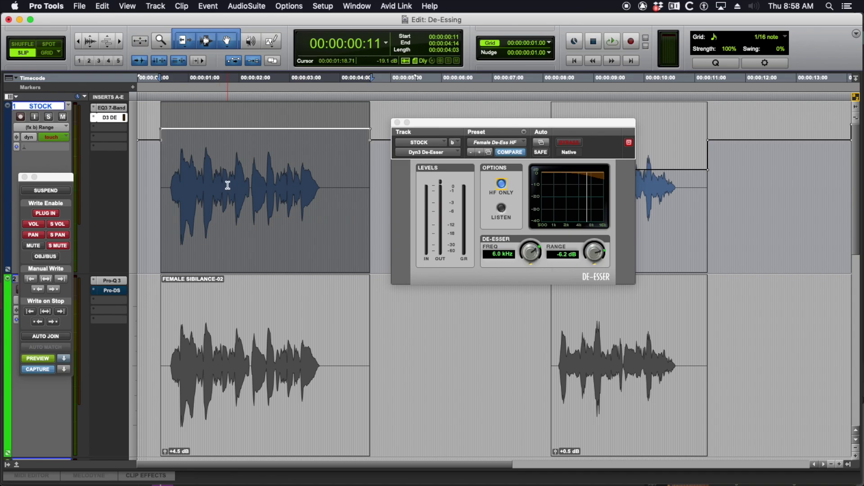
Step: Switch to the De-Esser Frequency lane, select the first male sibilance clip, and audition it
click(43, 128)
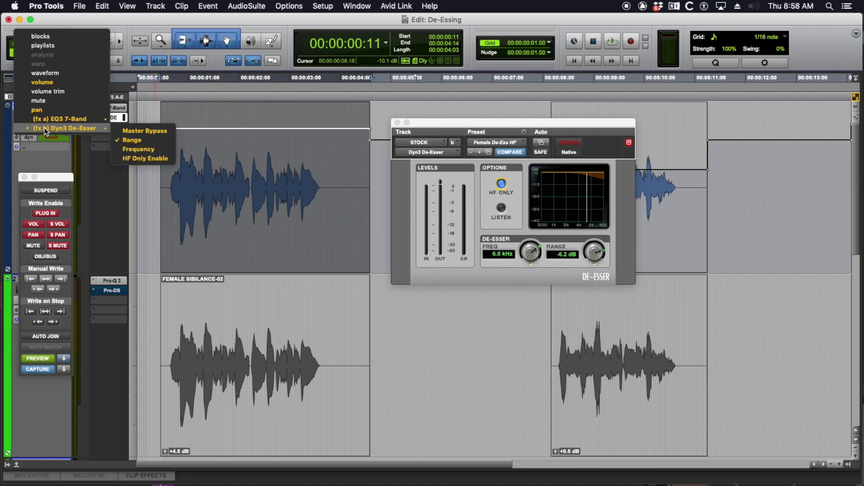
click(135, 150)
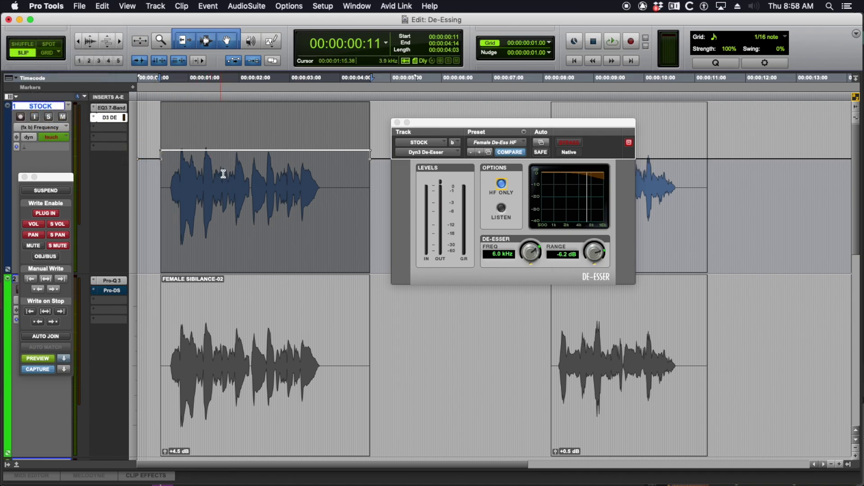
scroll(248, 178, right, 3)
scroll(204, 173, right, 10)
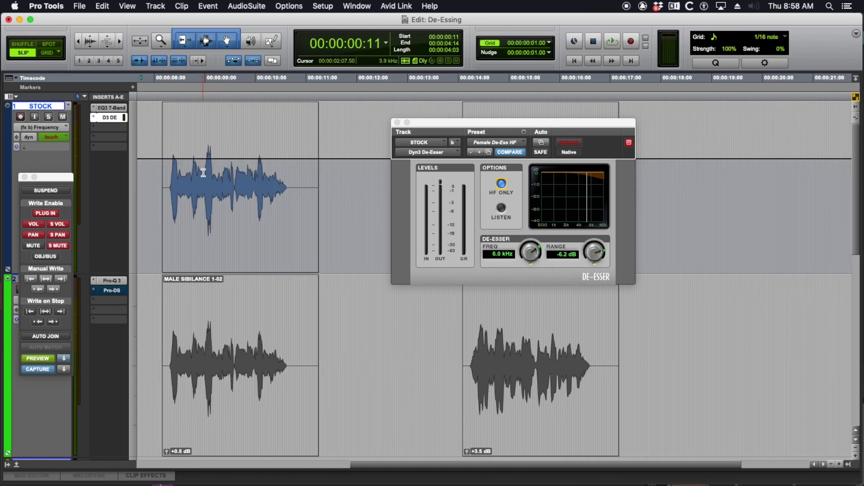
double_click(230, 188)
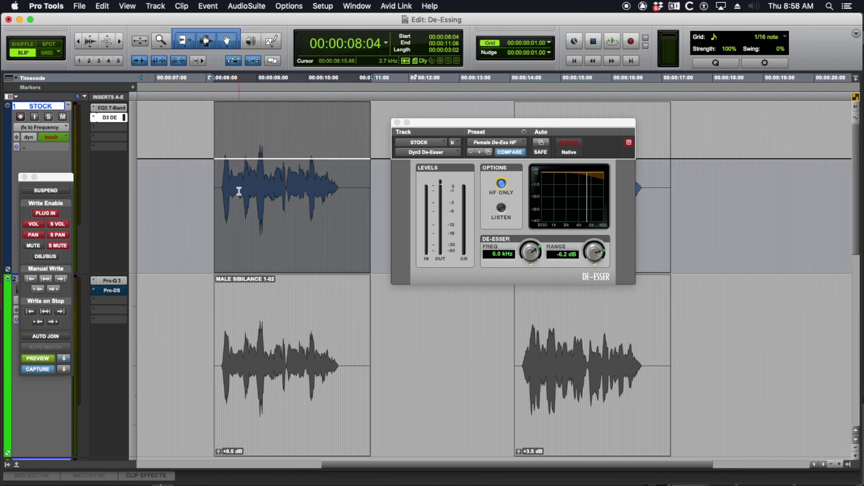
key(space)
key(space)
key(space)
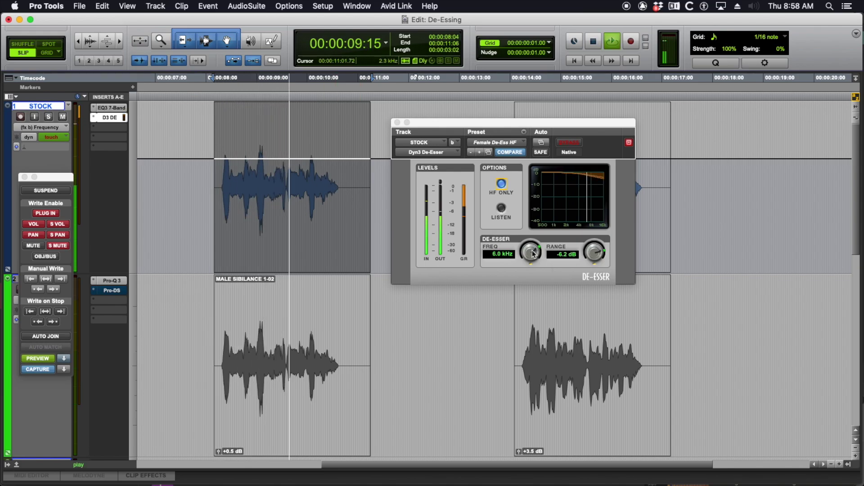
key(space)
Step: Set the De-Esser to 5.8 kHz and −12.1 dB range for the male clip and audition it
drag(532, 254, 528, 274)
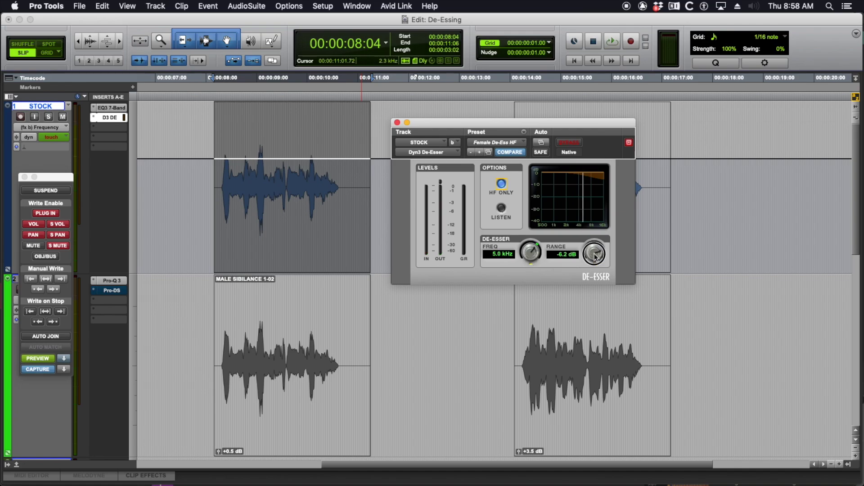
drag(595, 256, 588, 279)
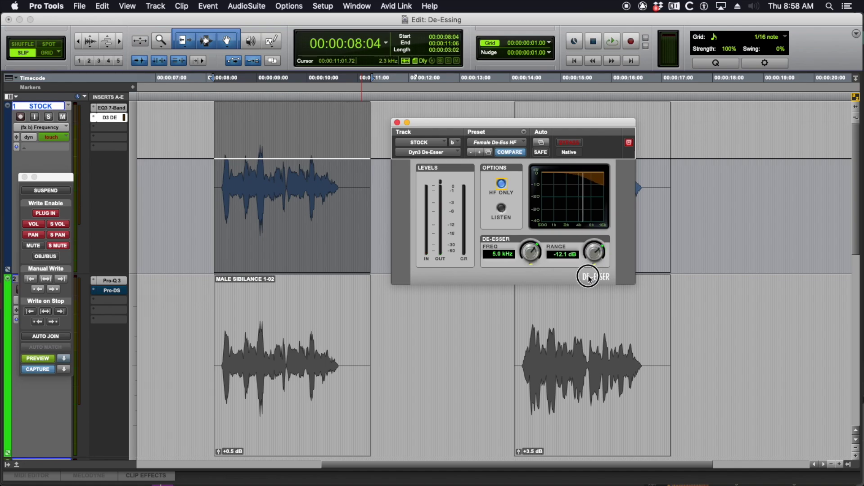
key(space)
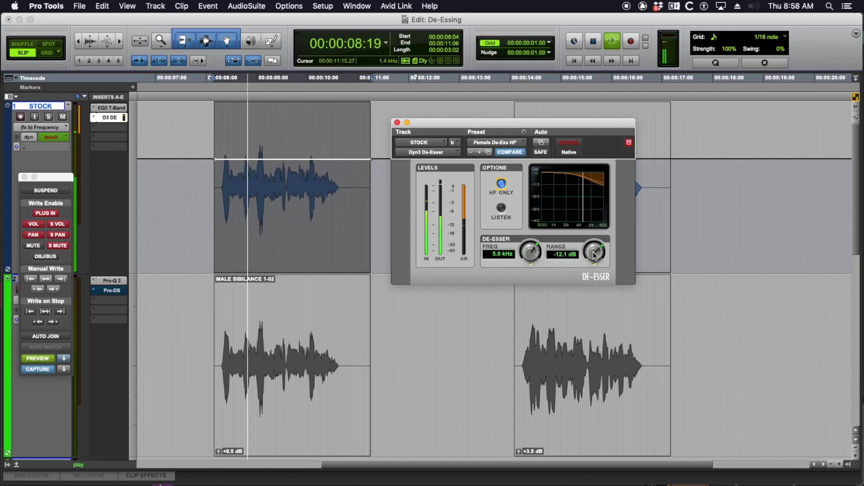
key(space)
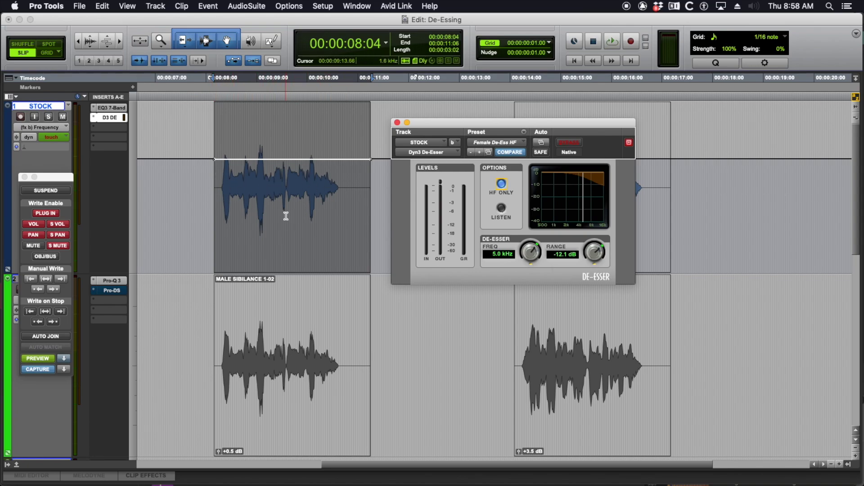
Step: Select the MALE SIBILANCE 2 clip and play it briefly
scroll(286, 216, right, 5)
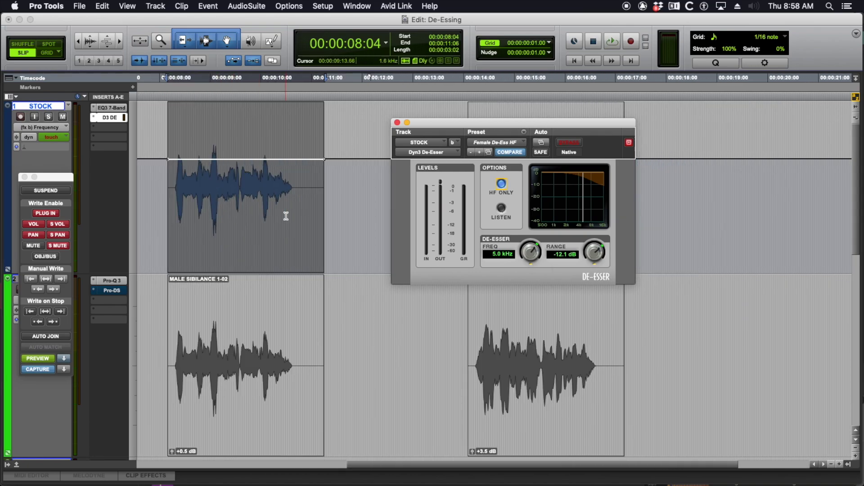
scroll(286, 216, right, 10)
double_click(377, 208)
key(space)
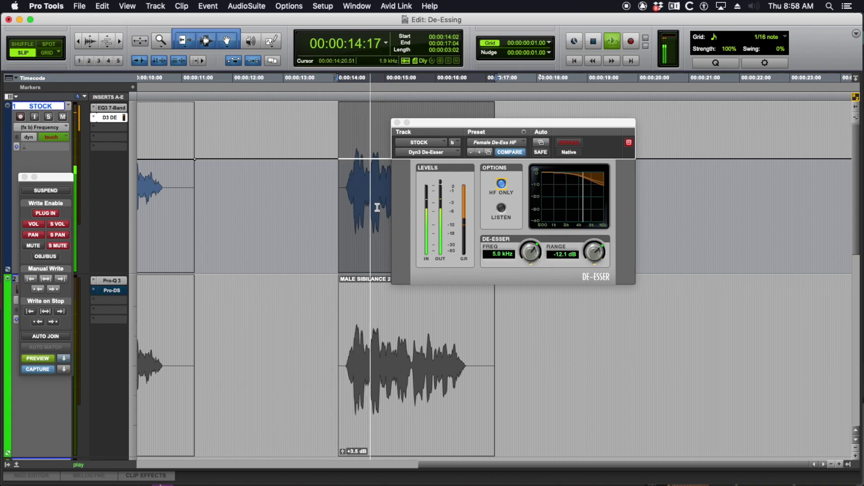
key(space)
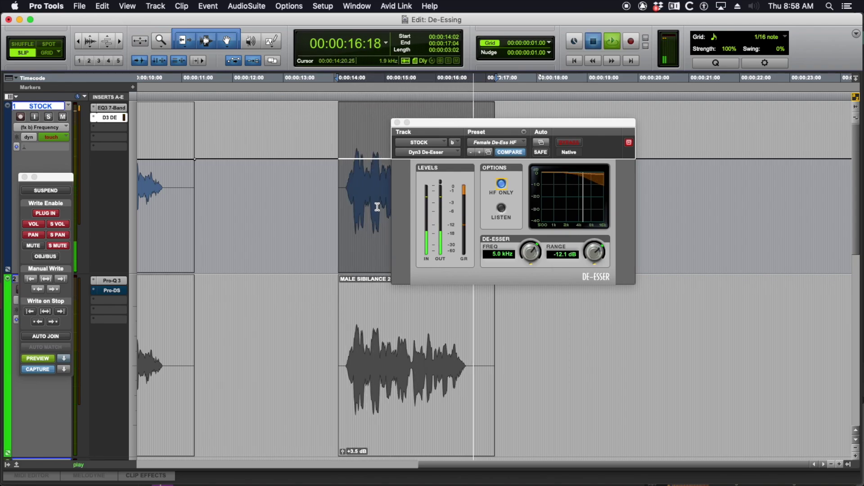
Step: Show the De-Esser Master Bypass lane and play from just before the second male clip
click(62, 131)
mouse_move(63, 128)
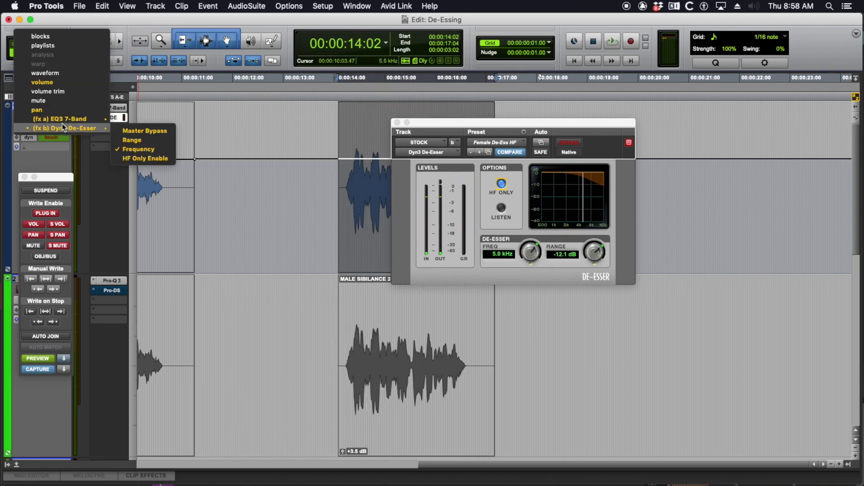
click(168, 130)
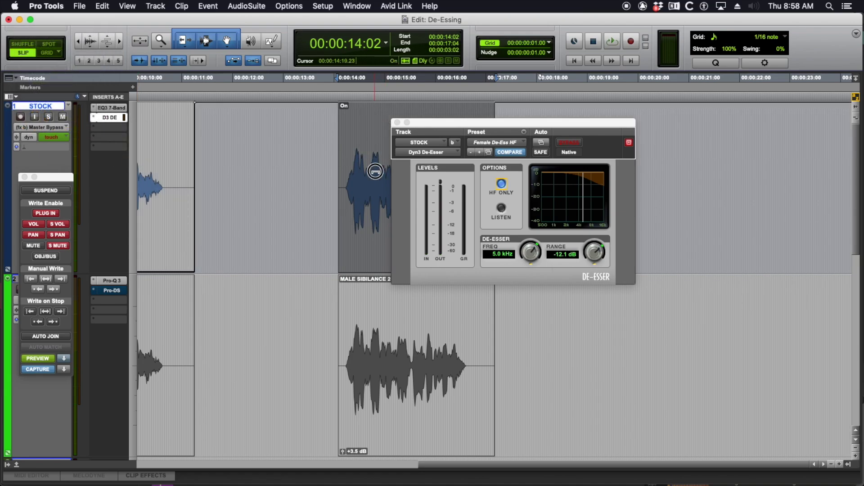
click(310, 206)
key(space)
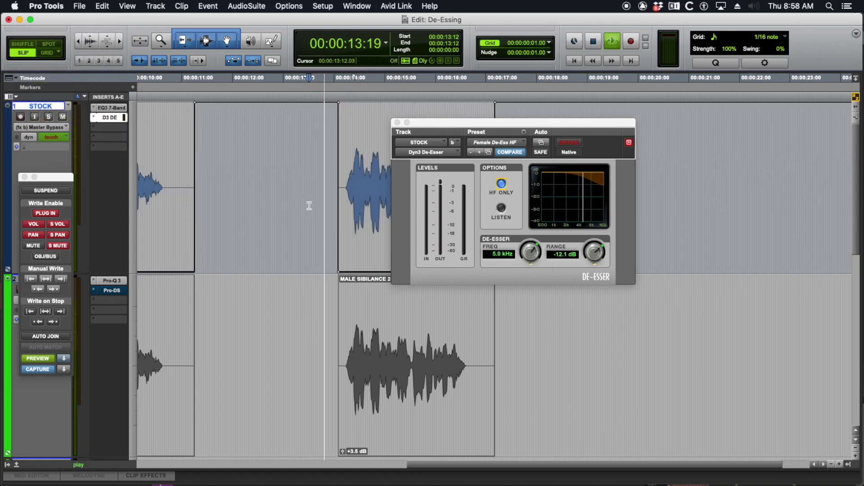
key(super+bracketleft)
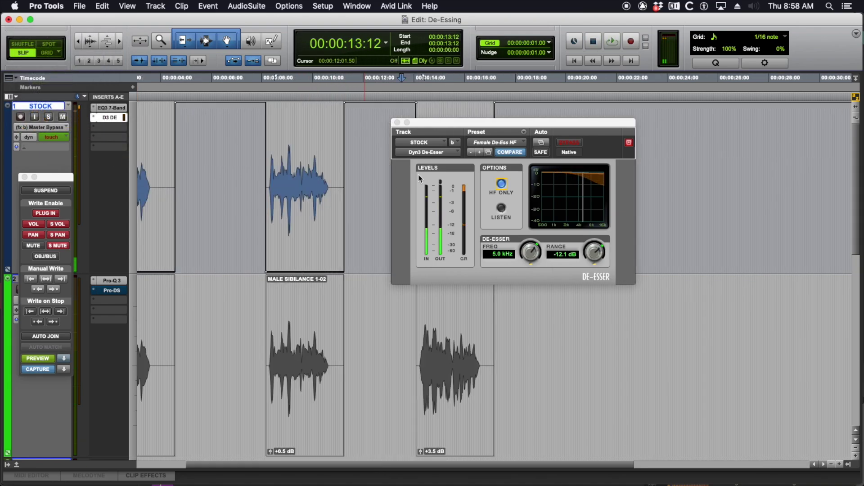
drag(447, 126, 436, 250)
Step: Audition the first male clip through to the second male clip
double_click(456, 183)
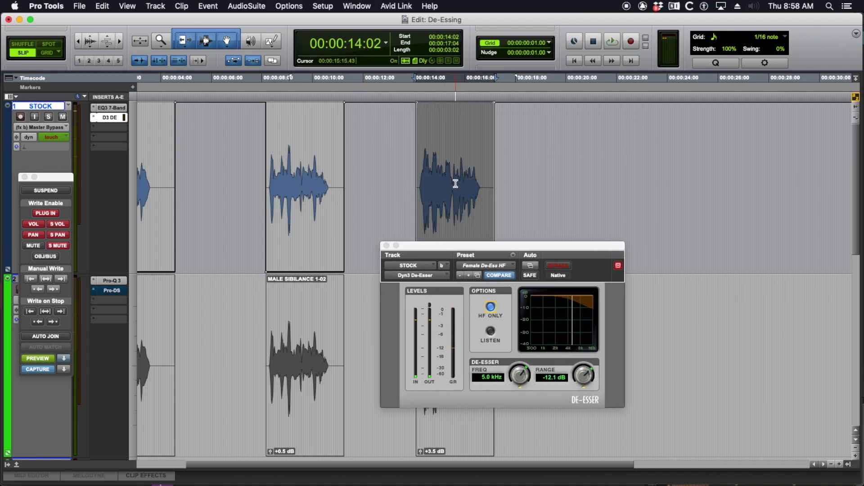
click(406, 161)
click(322, 147)
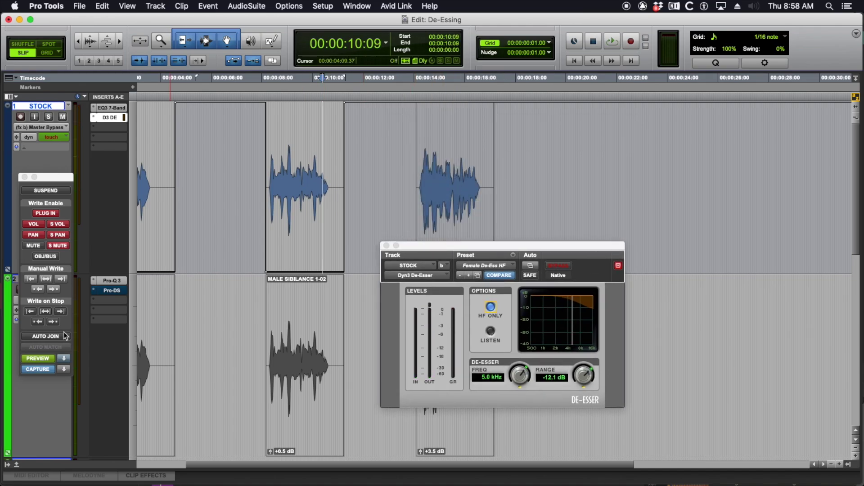
key(space)
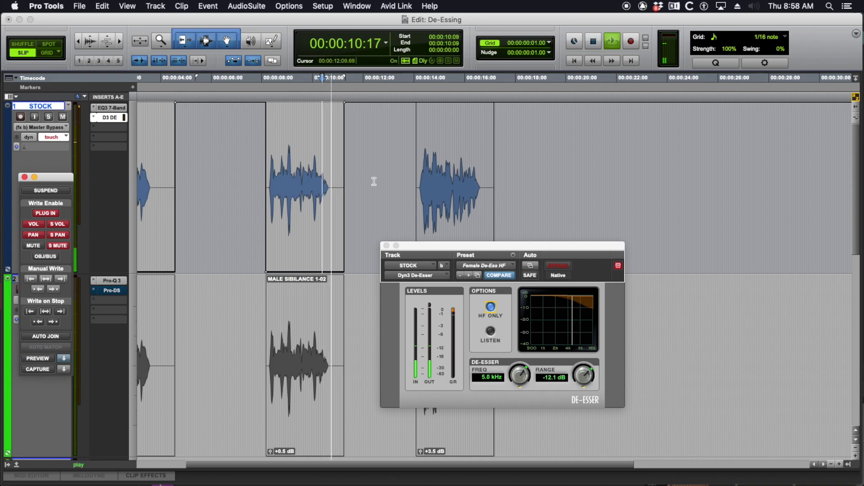
click(411, 172)
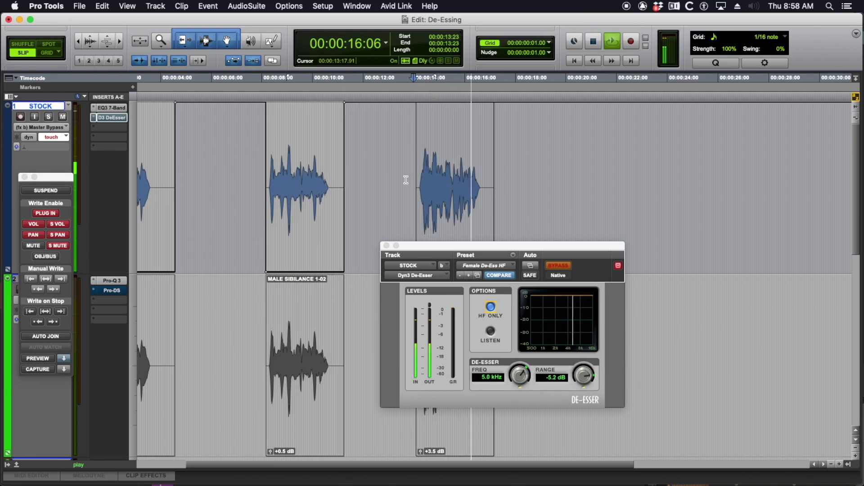
key(space)
Step: Select the female clip to confirm 6.0 kHz and −6.2 dB, then close the De-Esser
scroll(400, 182, left, 3)
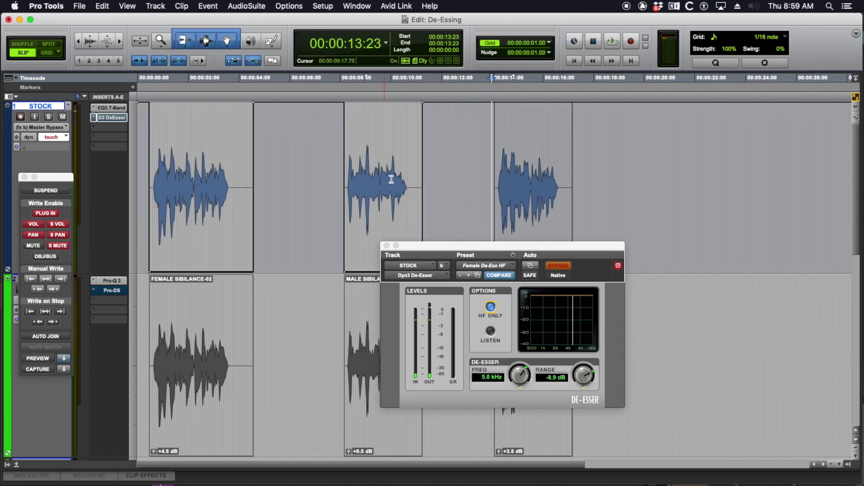
double_click(379, 176)
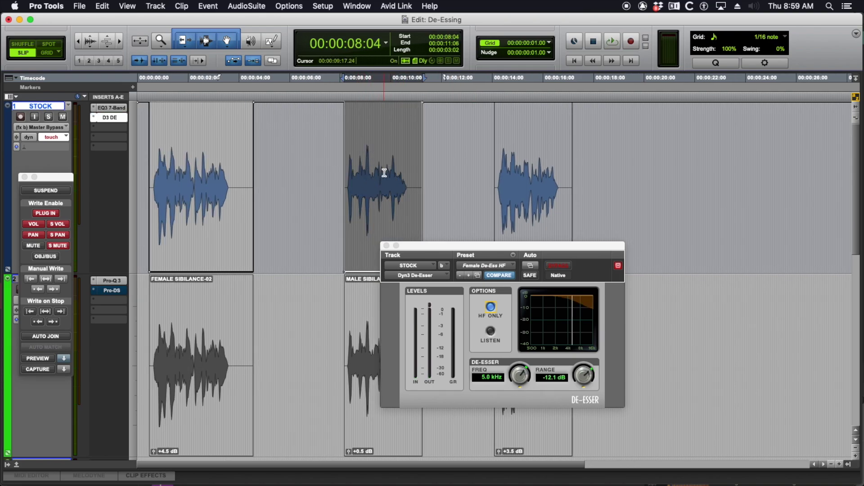
double_click(185, 172)
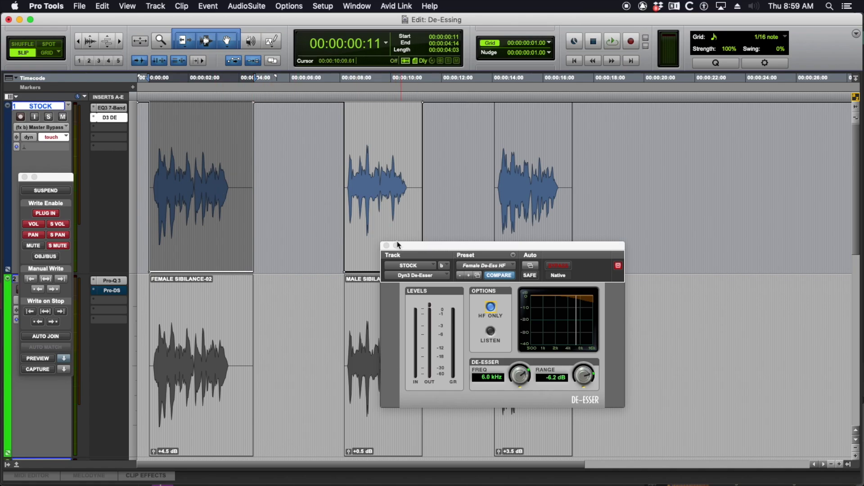
click(386, 246)
Step: Open Pro-DS on the FF track's female clip, lower its Range, and set detection to 6 kHz
drag(52, 181, 49, 175)
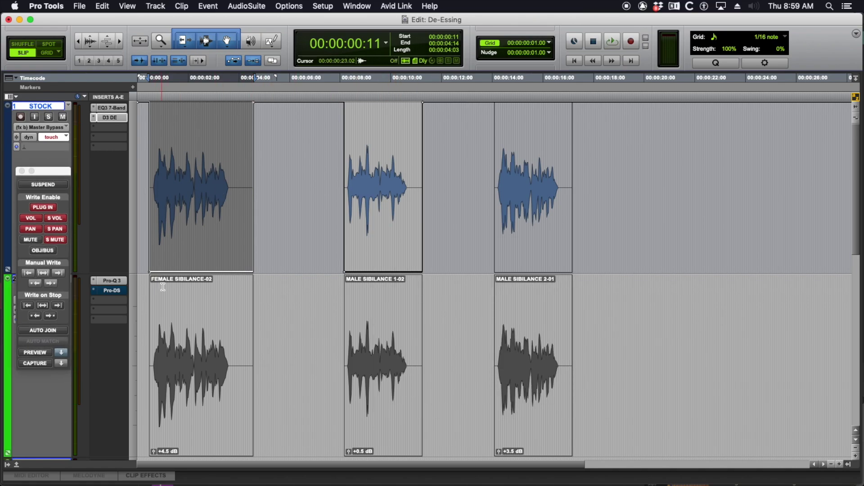
click(207, 429)
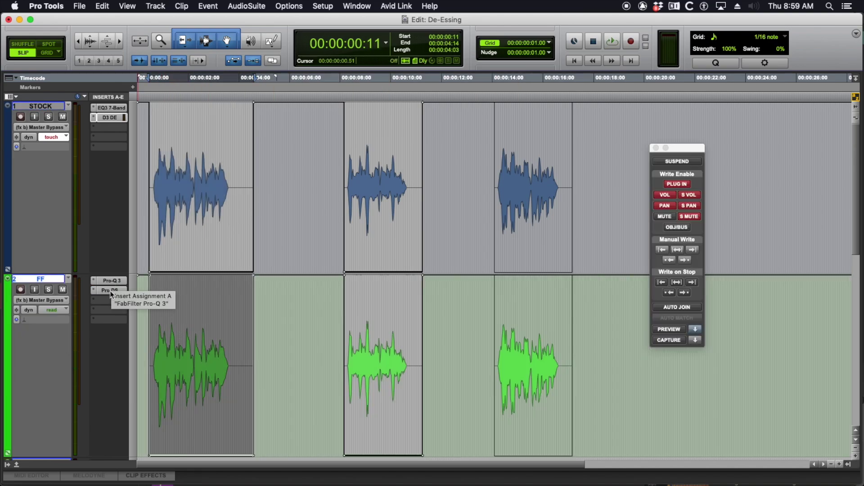
click(111, 291)
click(41, 127)
click(40, 301)
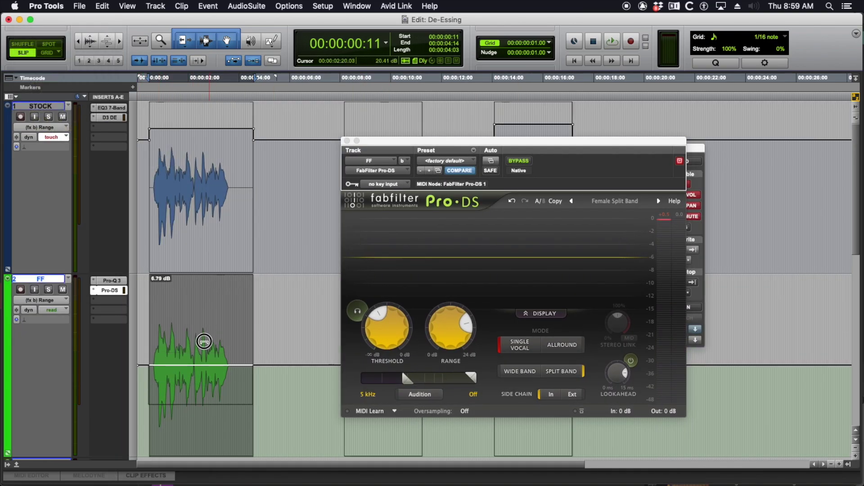
drag(204, 341, 204, 386)
click(41, 128)
drag(407, 379, 409, 381)
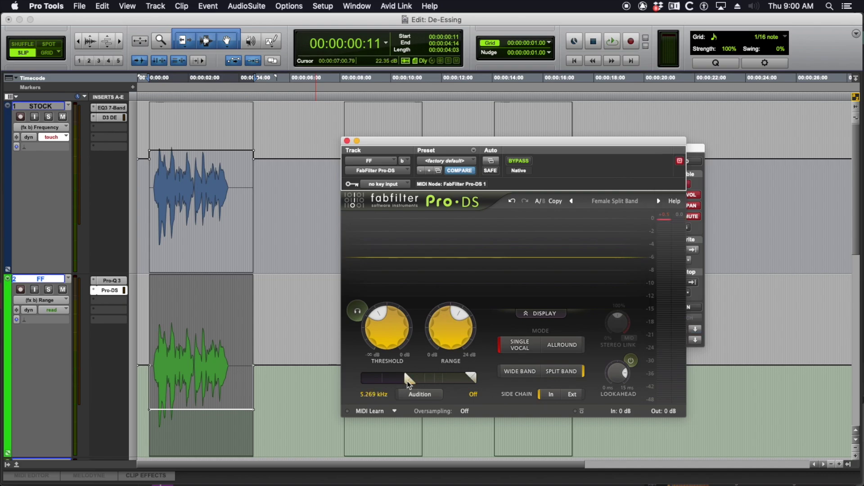
Step: Audition Pro-DS with FF soloed, compare against the STOCK Dyn3 De-Esser, and close the plugin windows
key(space)
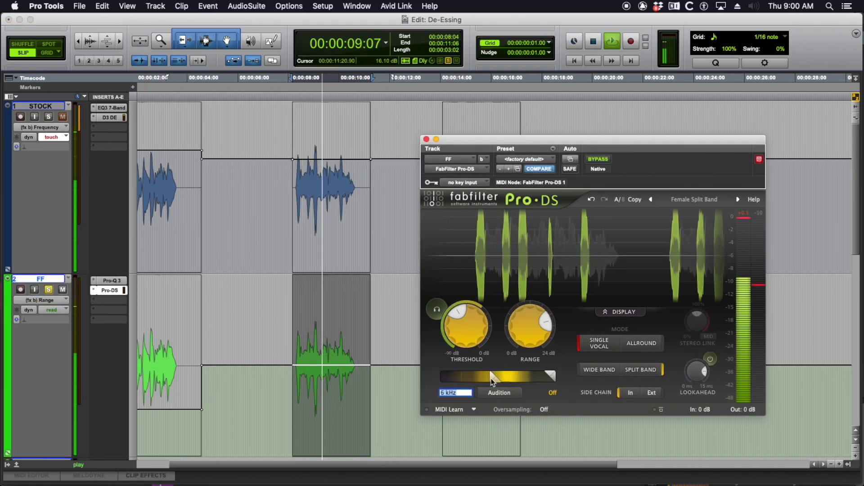
key(super+4)
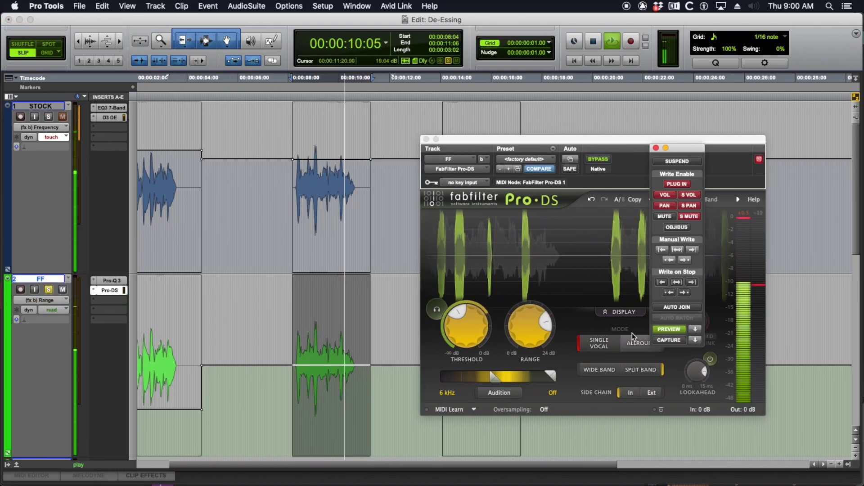
click(49, 117)
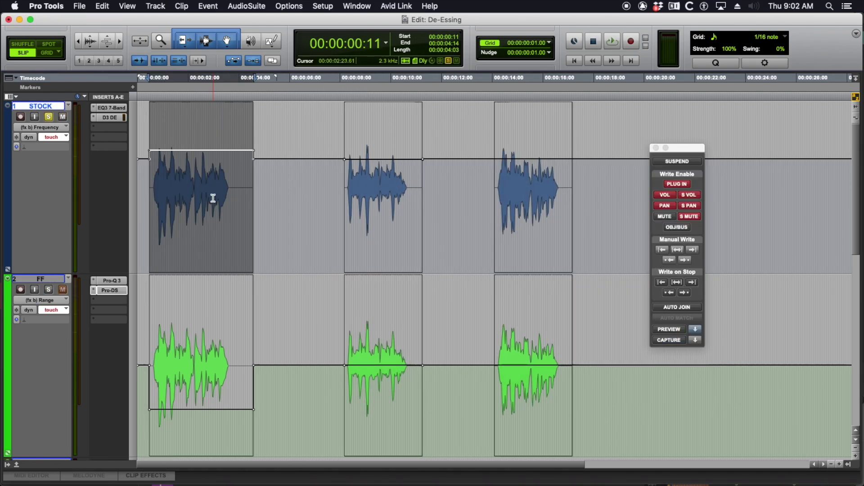
click(109, 117)
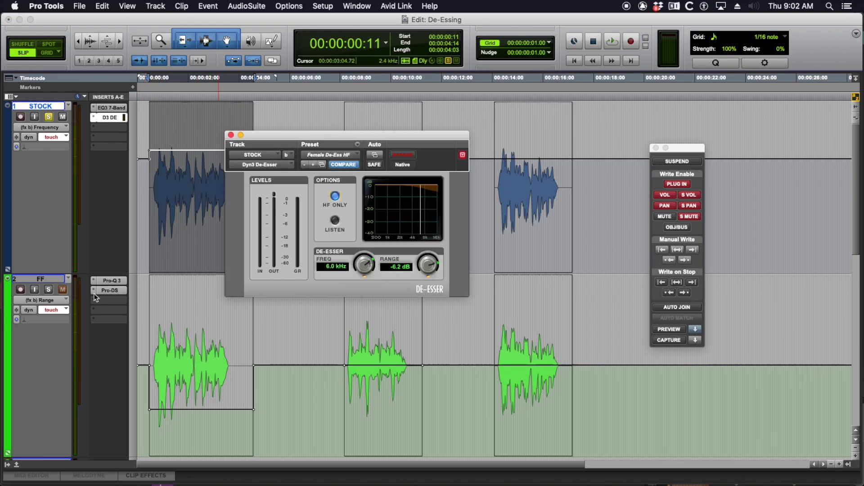
click(109, 291)
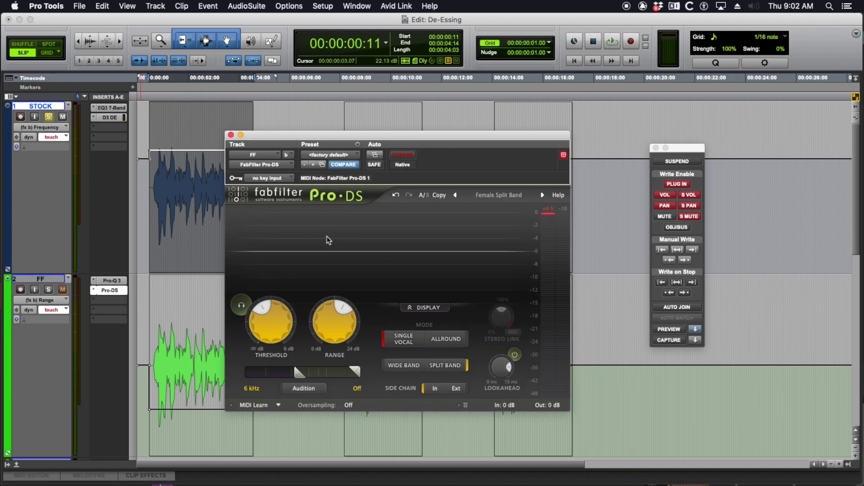
click(231, 135)
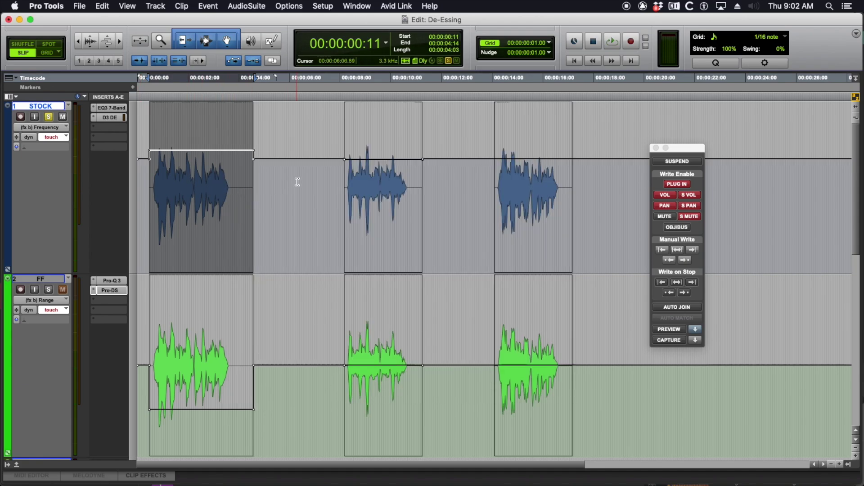
Step: Loop the female clip, switching between STOCK and FF and ending with FF soloed
key(space)
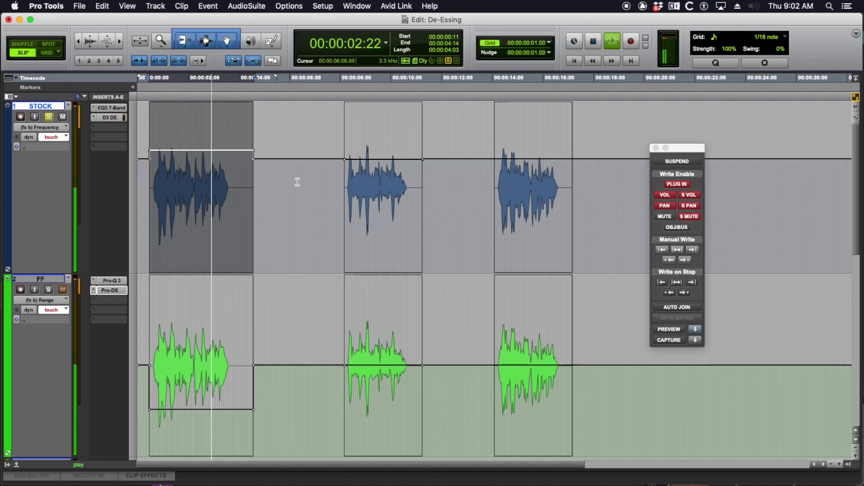
key(semicolon)
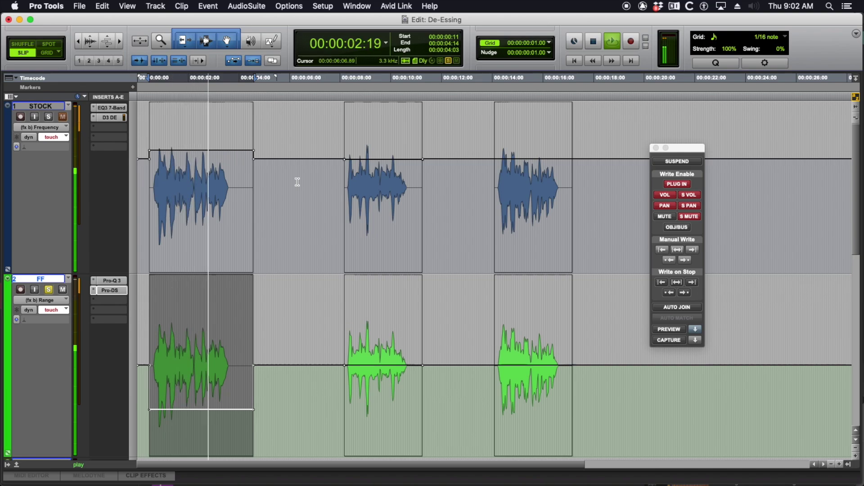
key(p)
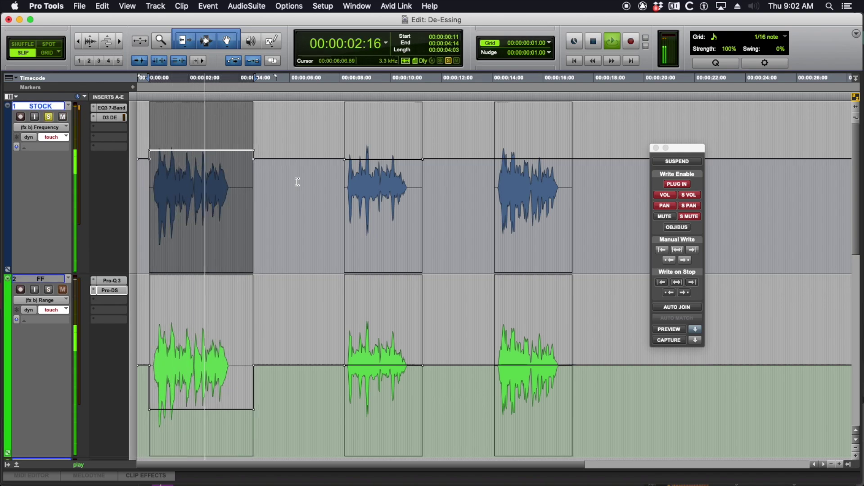
key(semicolon)
key(shift+s)
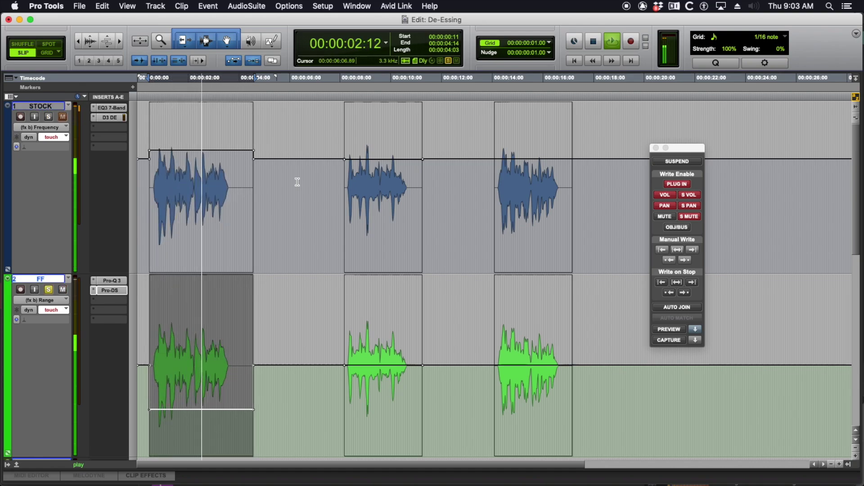
key(space)
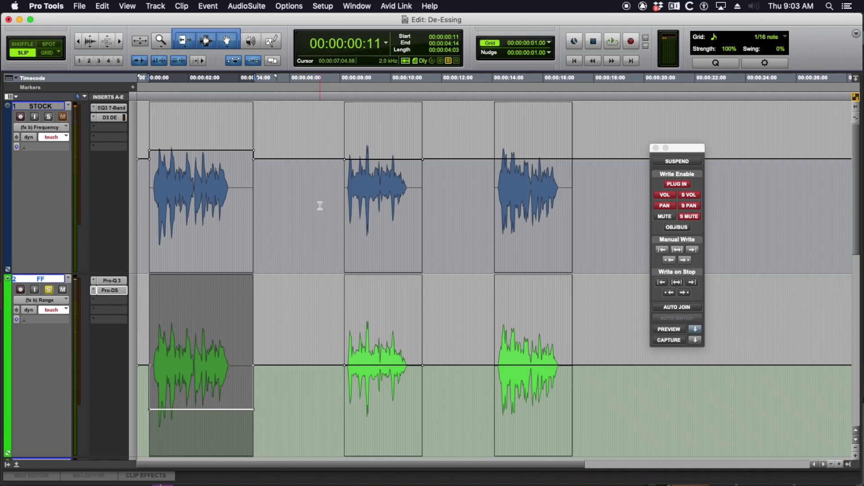
Step: Select the first male clip on STOCK, slightly past its end, and solo STOCK
scroll(320, 206, right, 2)
click(346, 216)
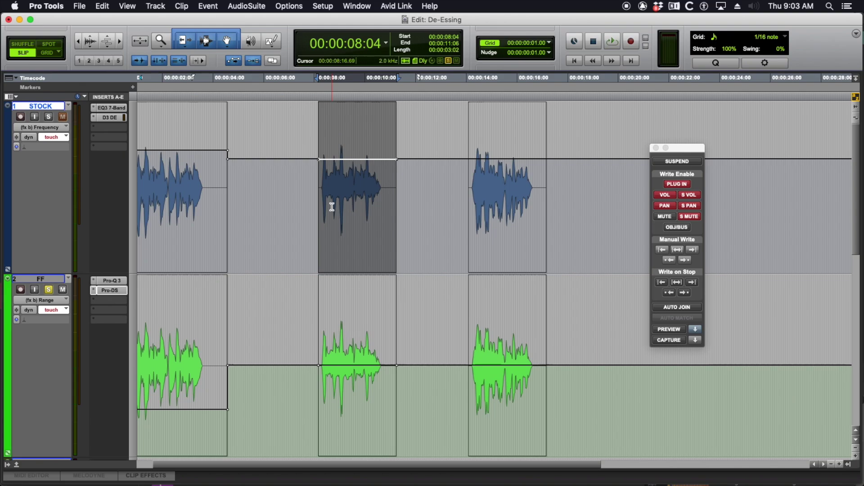
scroll(322, 206, right, 3)
key(shift+s)
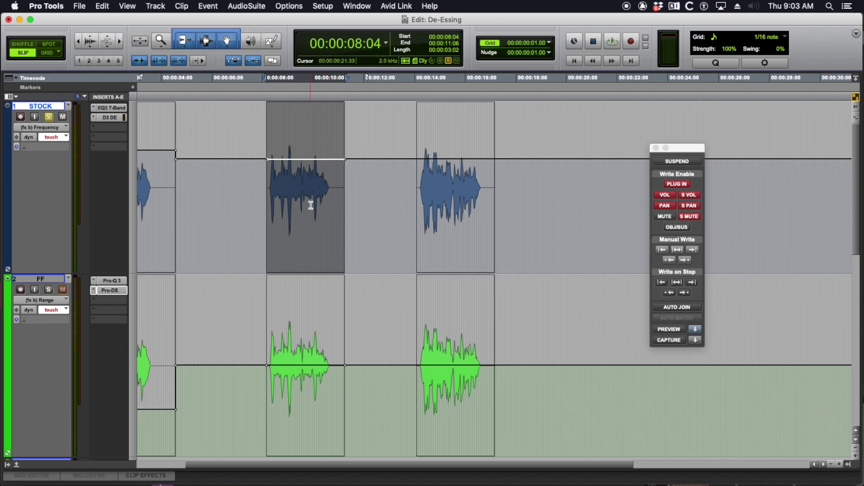
shift+click(354, 200)
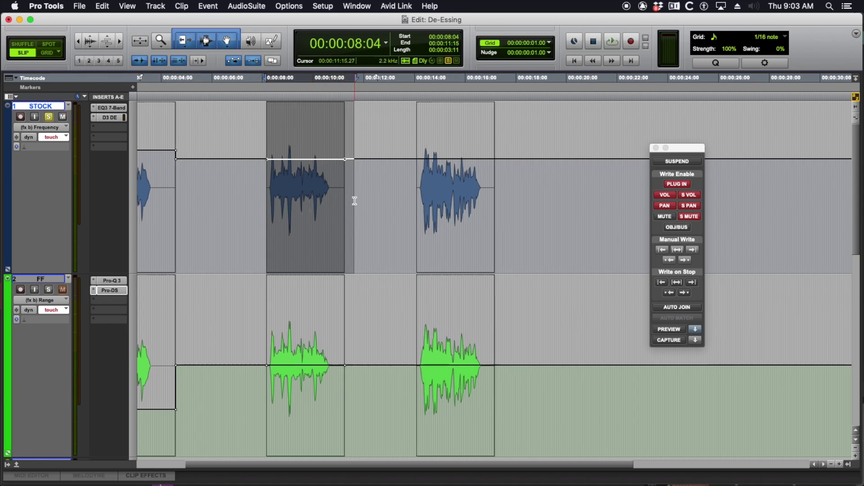
Step: Loop the male clip, alternating STOCK and FF solos and ending with FF soloed
key(space)
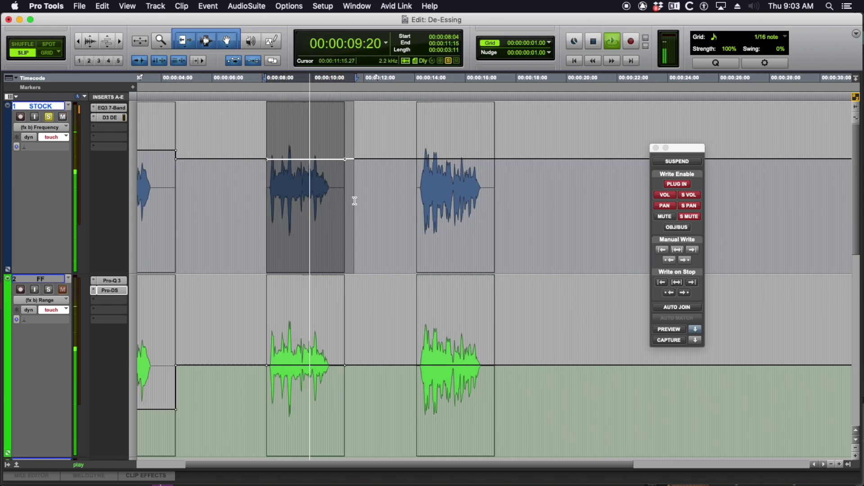
key(semicolon)
key(shift+s)
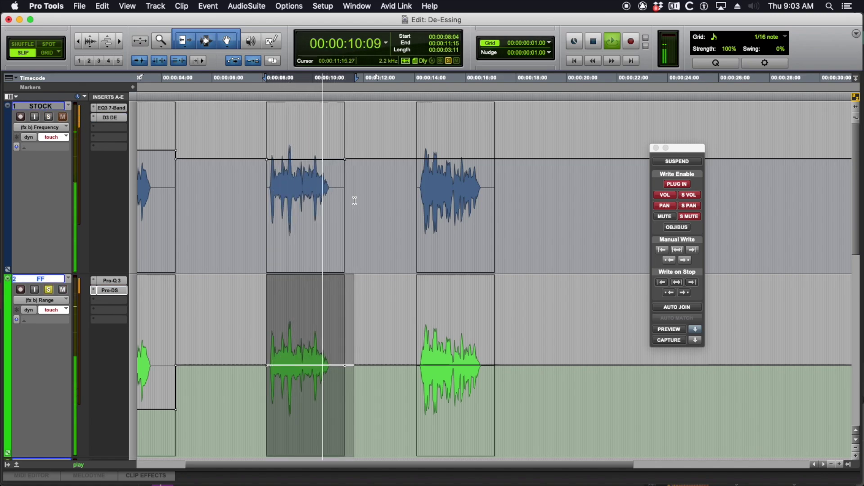
key(p)
key(shift+s)
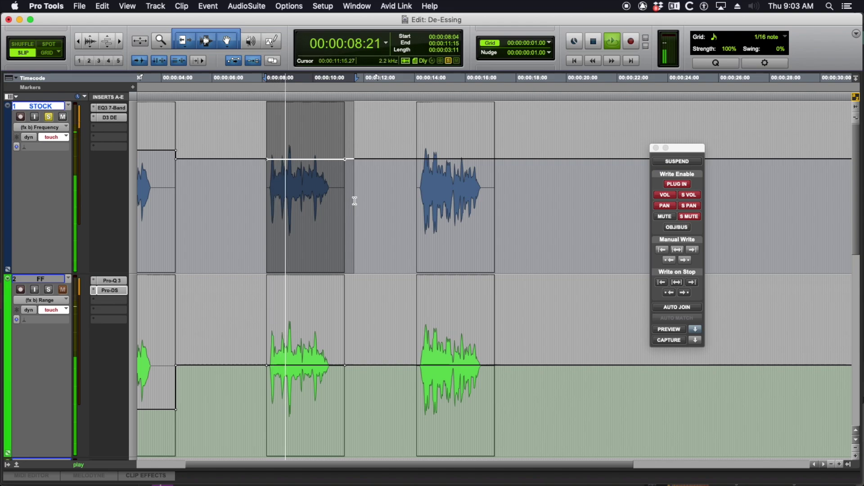
key(semicolon)
key(shift+s)
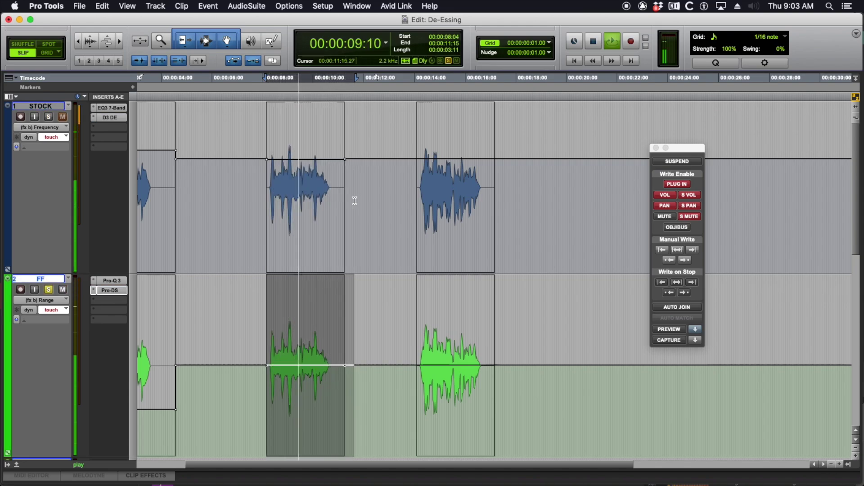
key(space)
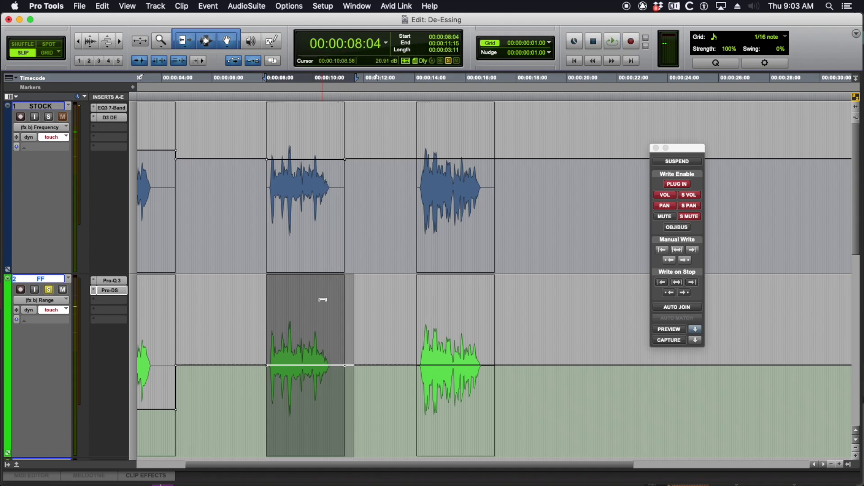
click(121, 292)
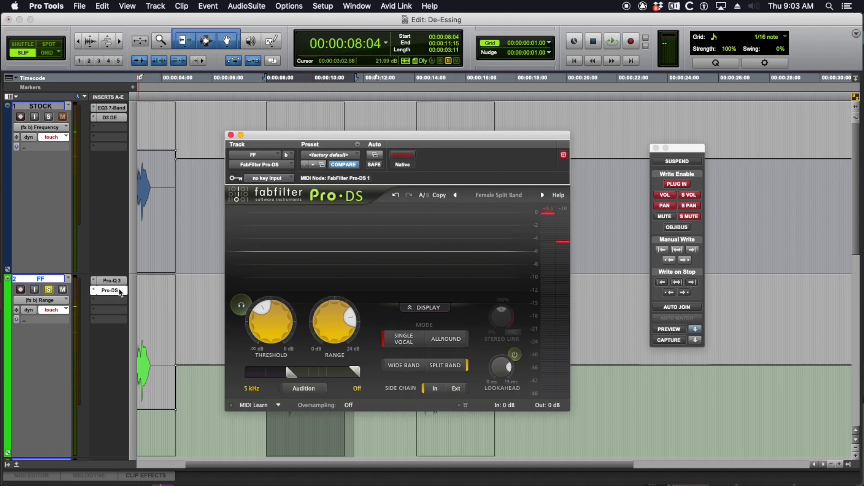
mouse_move(340, 322)
click(230, 134)
click(105, 118)
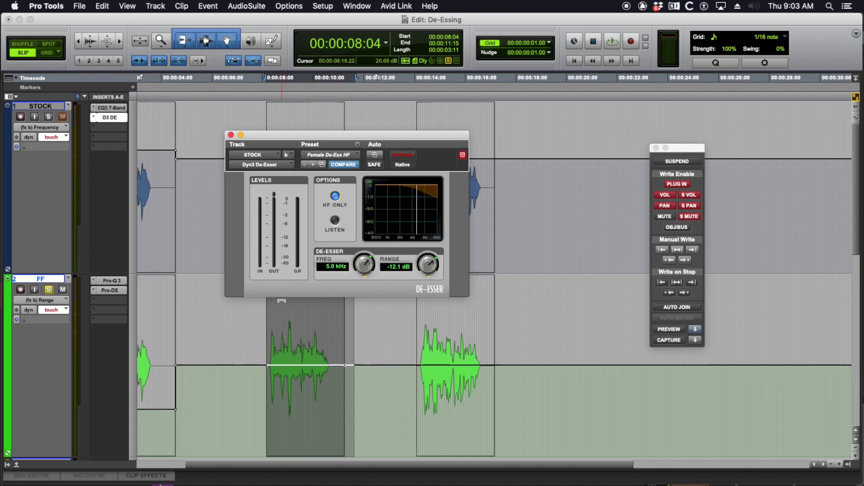
click(112, 290)
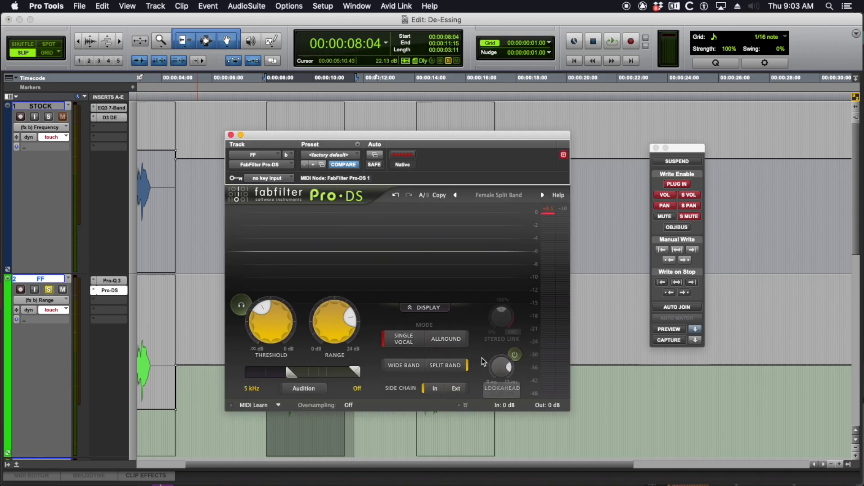
mouse_move(268, 321)
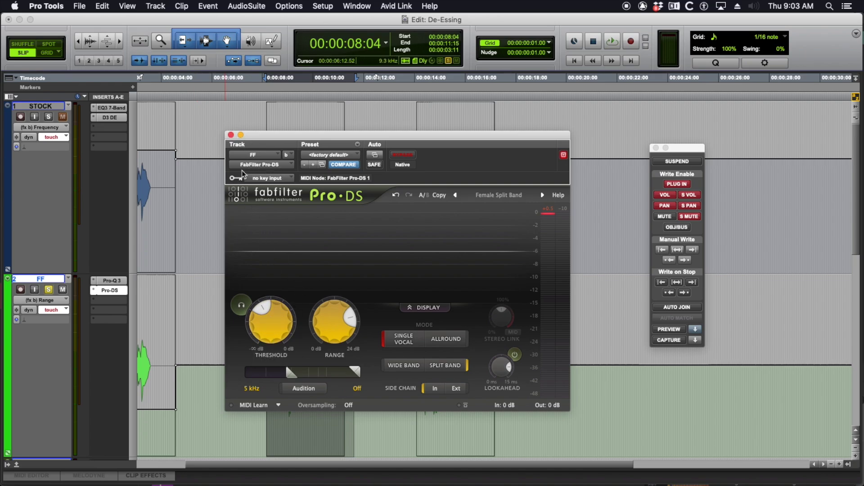
click(231, 135)
scroll(356, 244, right, 3)
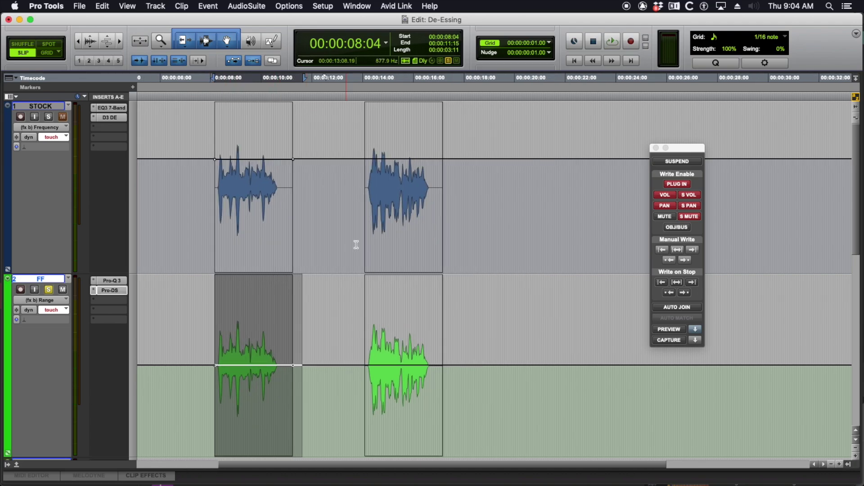
Step: Scroll back to the session start and place the playback start at 00:00:02:19 inside the first STOCK clip
double_click(399, 209)
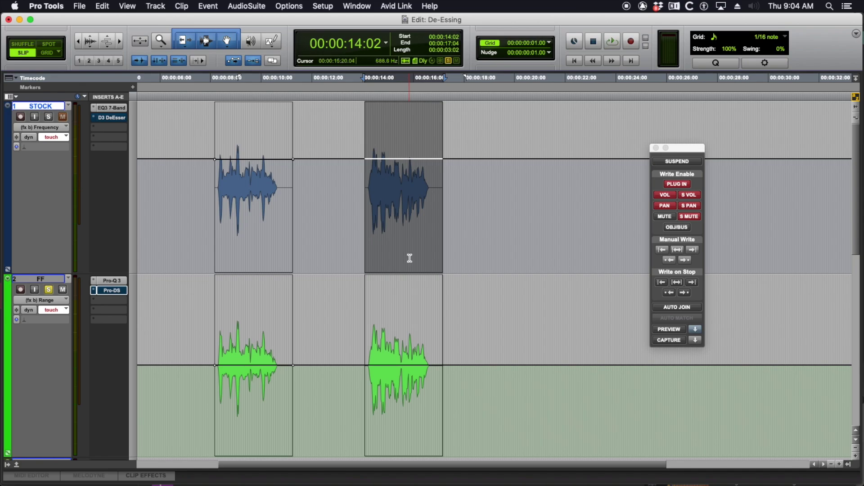
scroll(344, 326, left, 3)
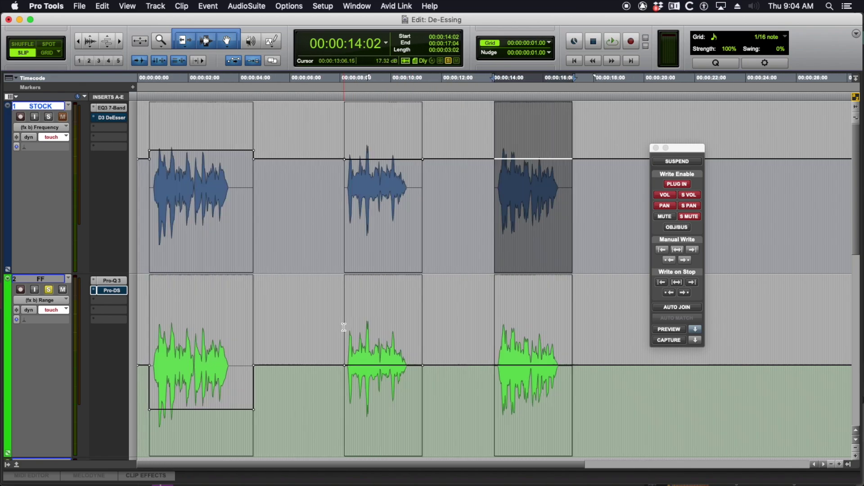
click(208, 212)
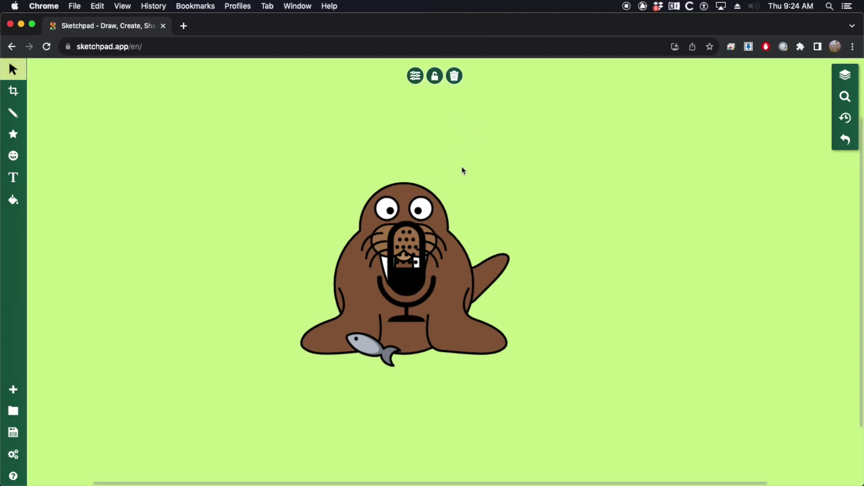
Step: Drag the microphone from the walrus's mouth to the walrus's right side
drag(408, 282, 472, 282)
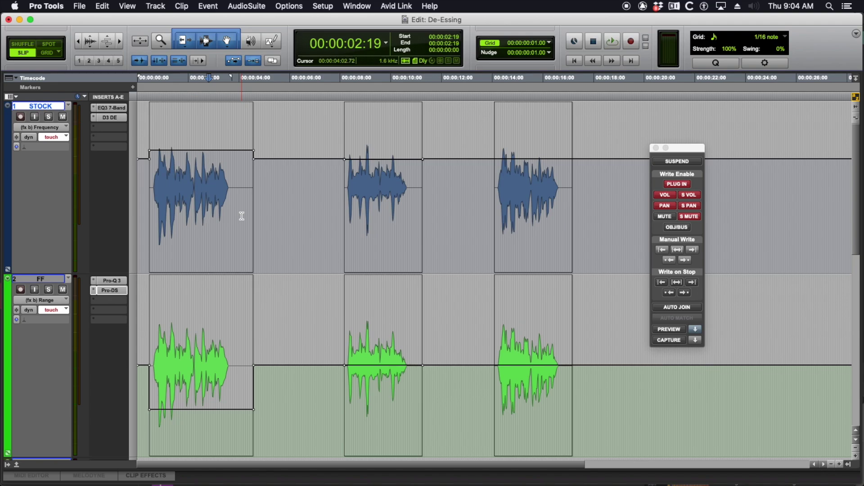
Step: Select the whole first STOCK clip and compare its Dyn3 De-Esser settings against the FF track's Pro-DS
drag(175, 197, 231, 201)
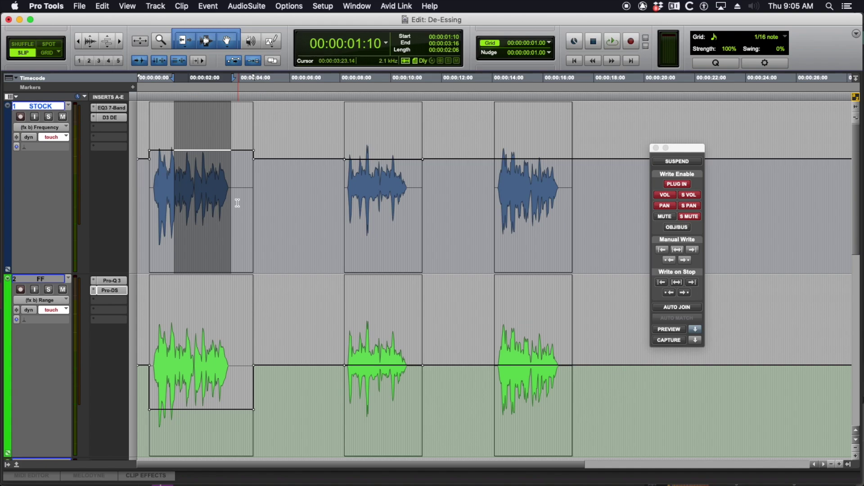
drag(154, 183, 251, 189)
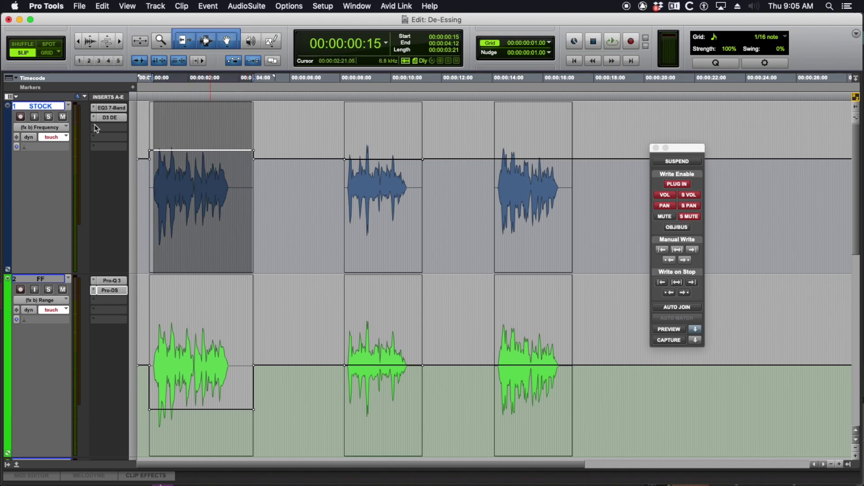
click(108, 118)
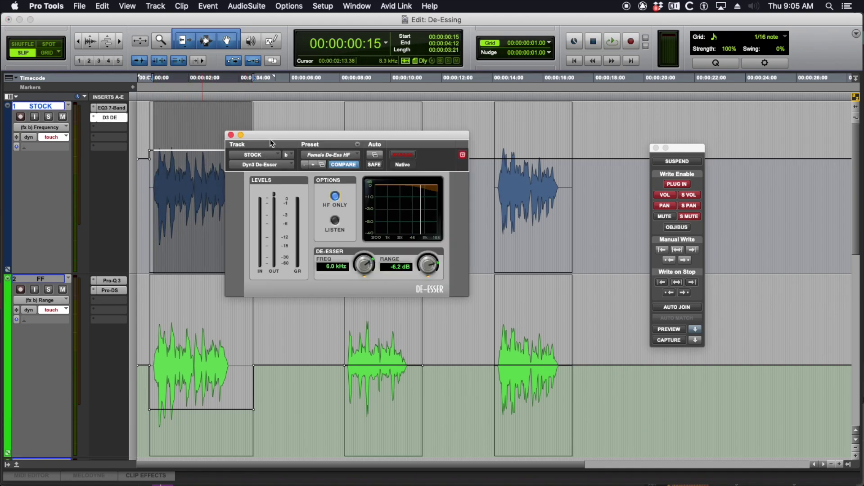
drag(276, 141, 324, 194)
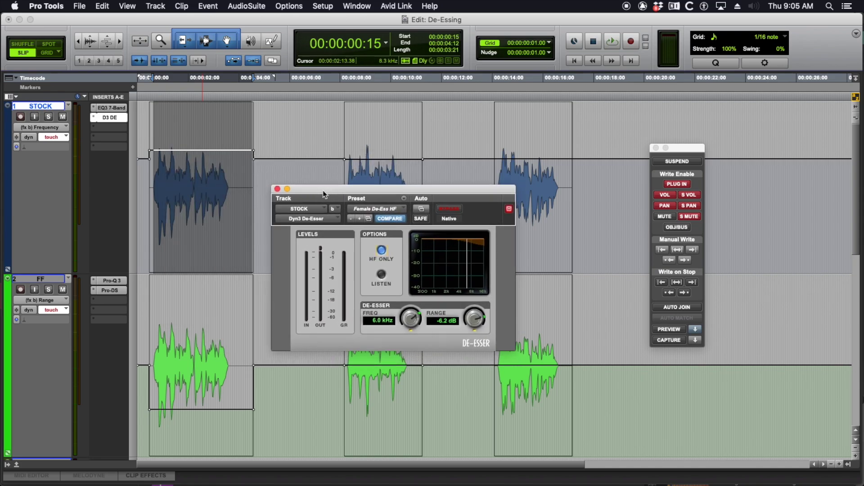
click(119, 290)
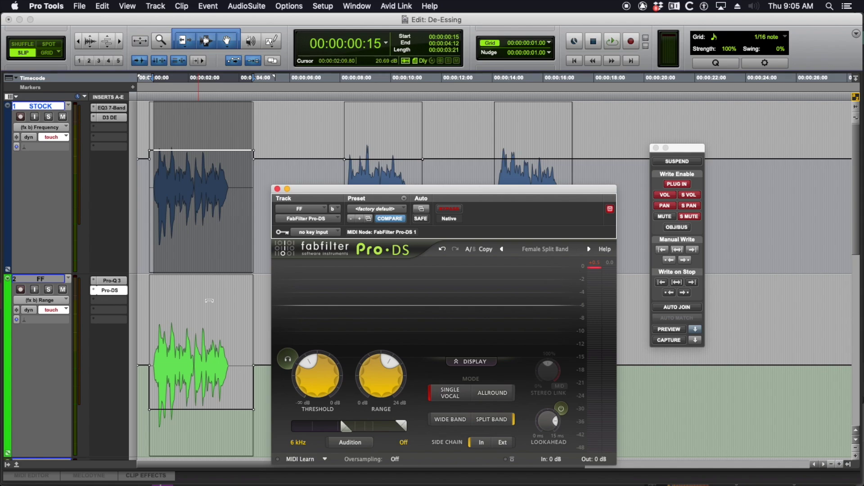
click(278, 189)
Step: Select the middle STOCK clip and compare its Dyn3 De-Esser Freq/Range with the FF track's Pro-DS
double_click(385, 183)
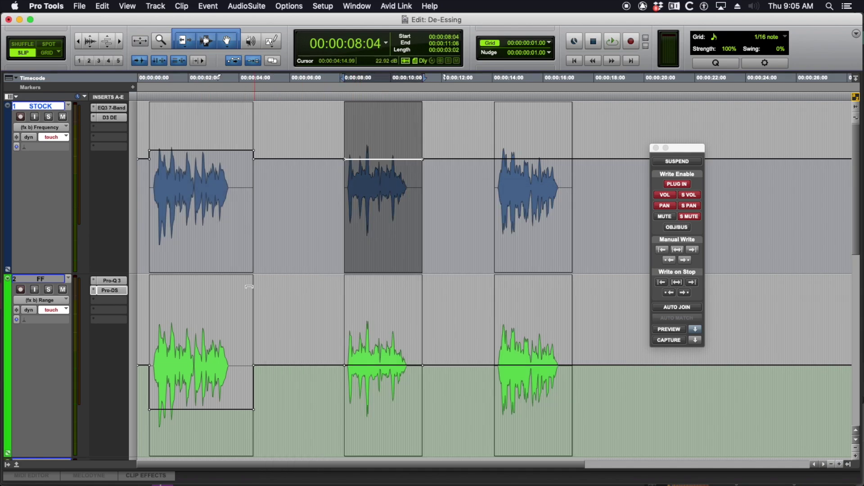
click(104, 291)
drag(416, 187, 346, 93)
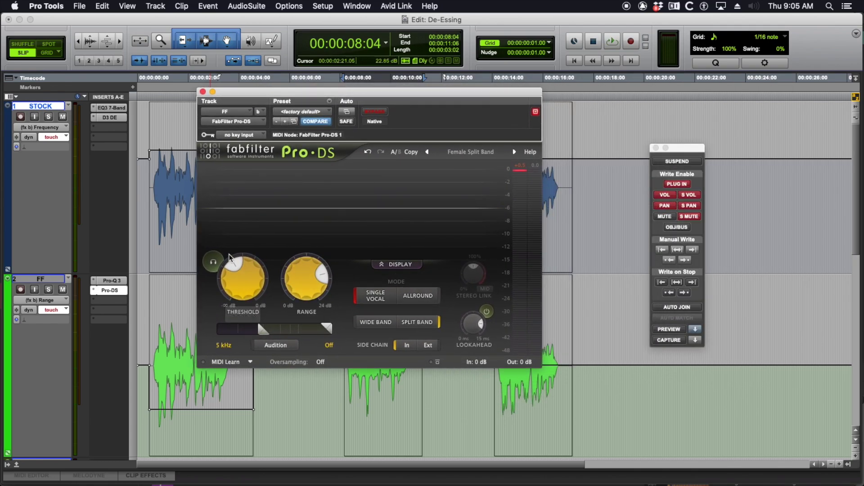
click(203, 92)
click(117, 122)
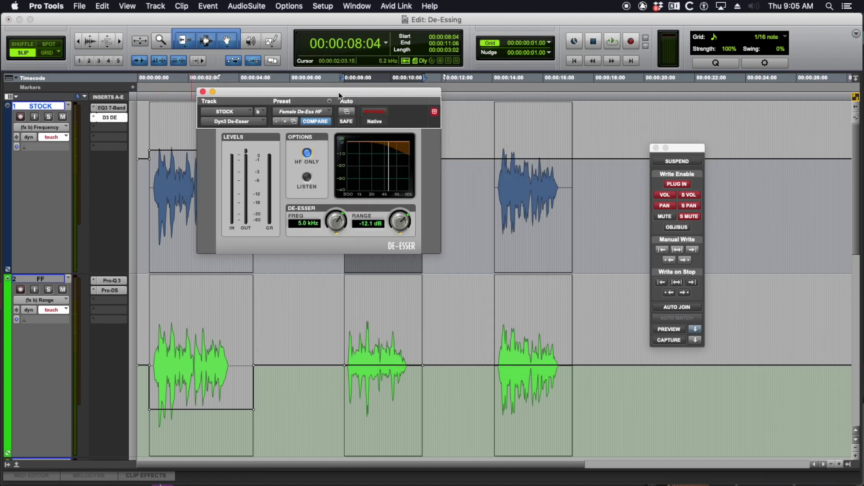
drag(339, 94, 365, 166)
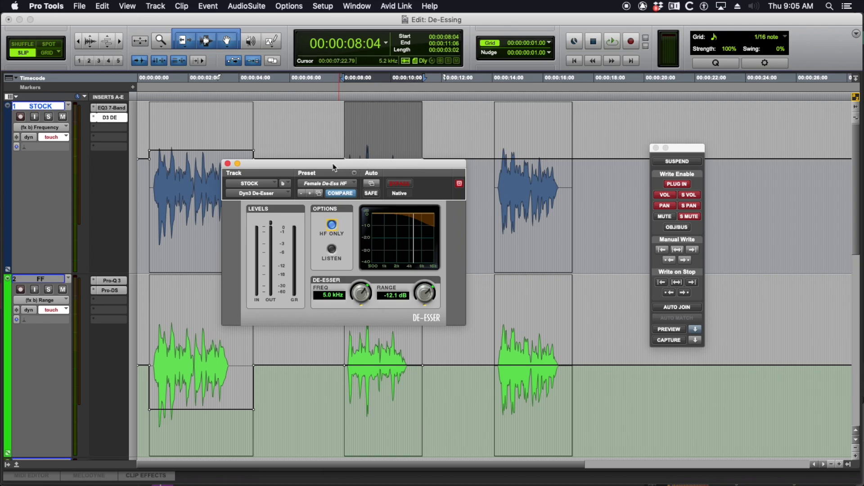
click(110, 292)
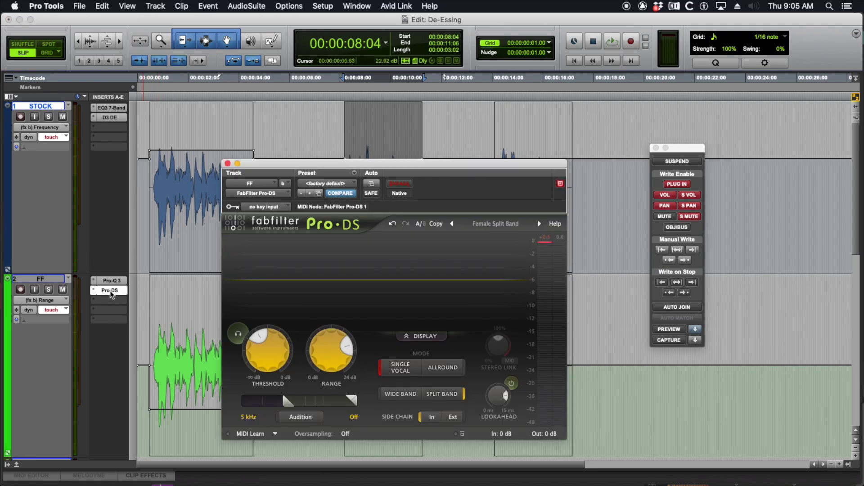
click(228, 163)
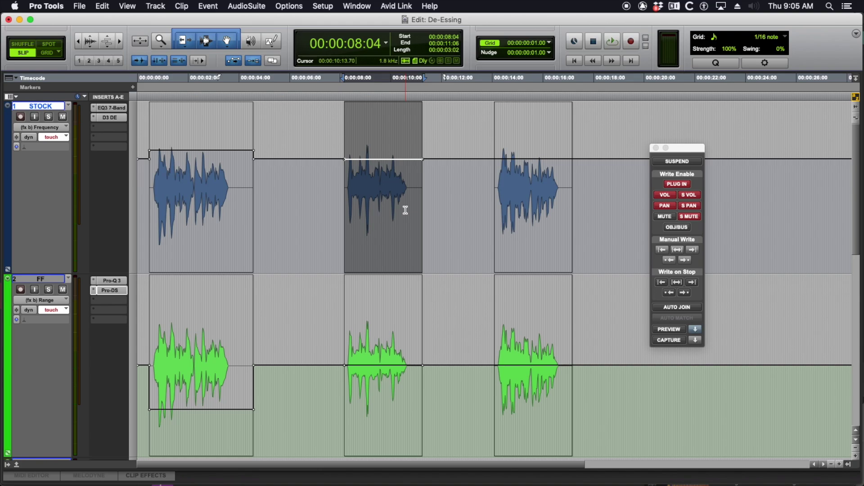
Step: Insert the SA2 Dialog Processor (mono) from Dynamics in an empty STOCK slot and reposition its window
click(110, 127)
mouse_move(112, 128)
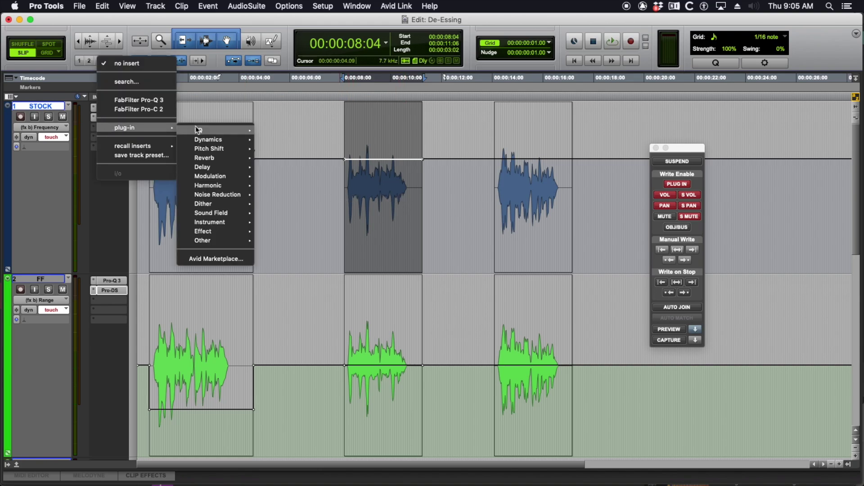
mouse_move(208, 140)
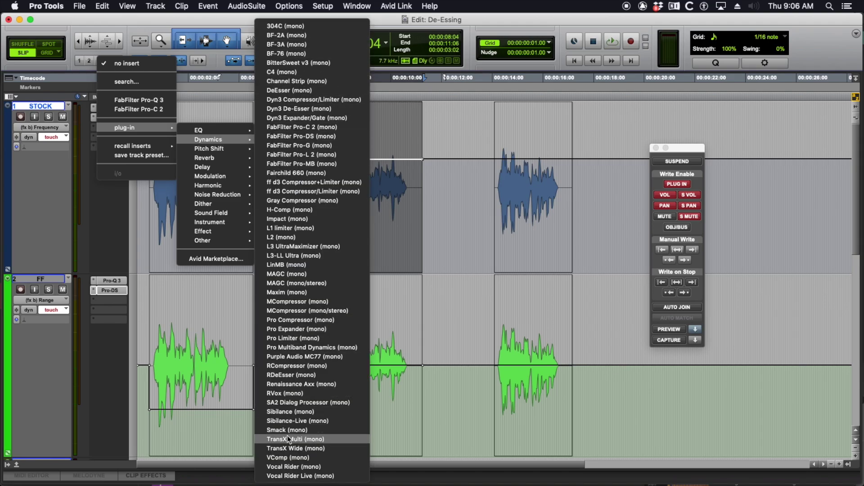
click(300, 402)
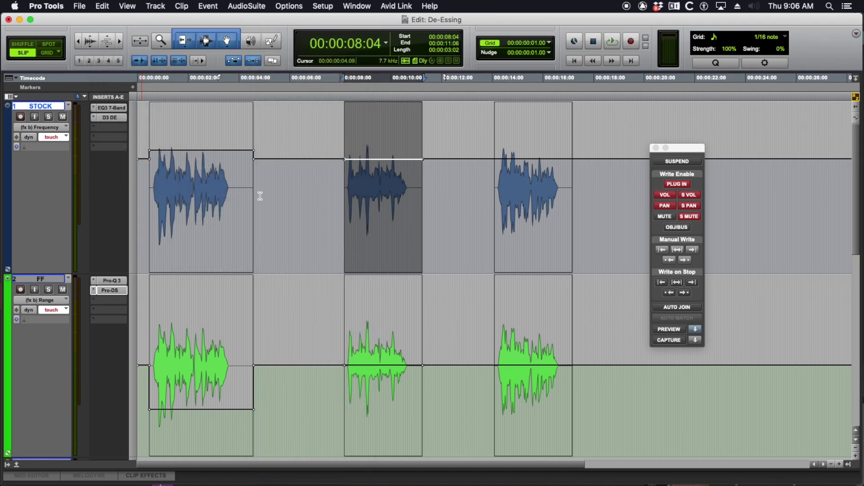
drag(309, 165, 357, 133)
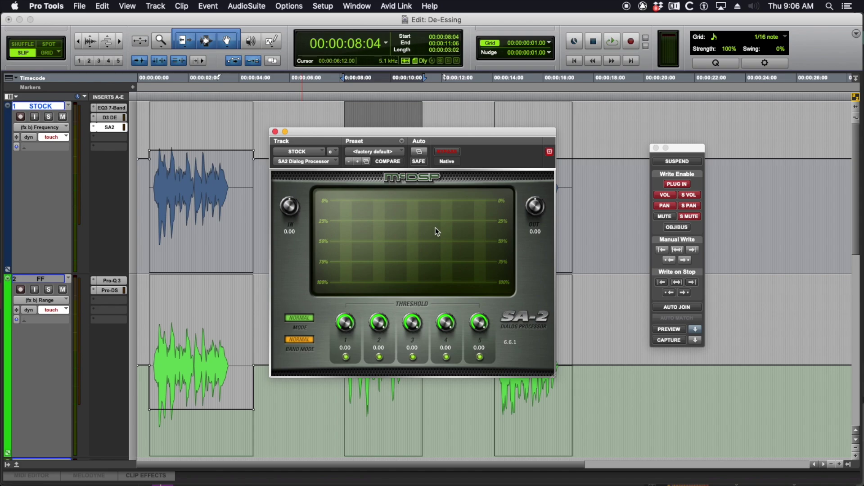
drag(476, 134, 468, 155)
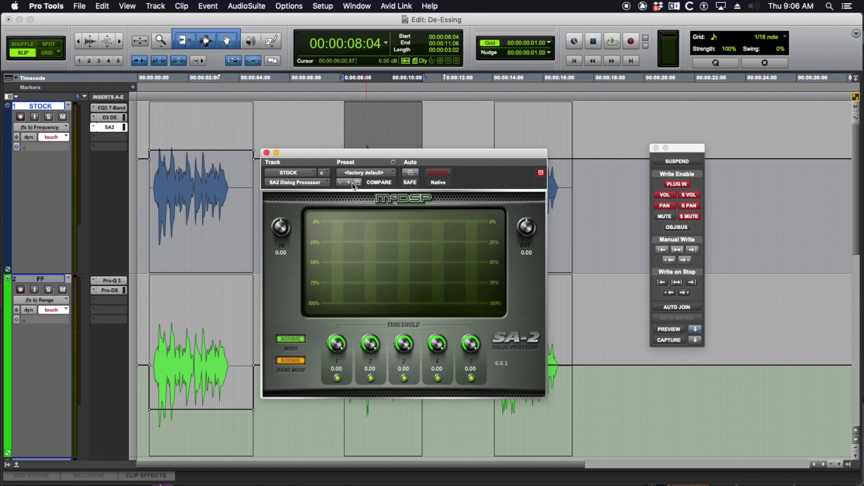
Step: Close the SA-2 window and set its STOCK insert slot to 'no insert'
click(266, 153)
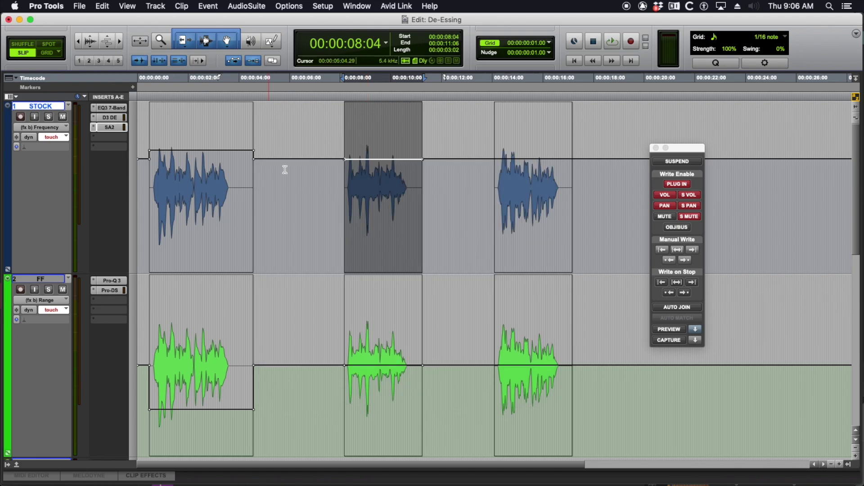
click(95, 128)
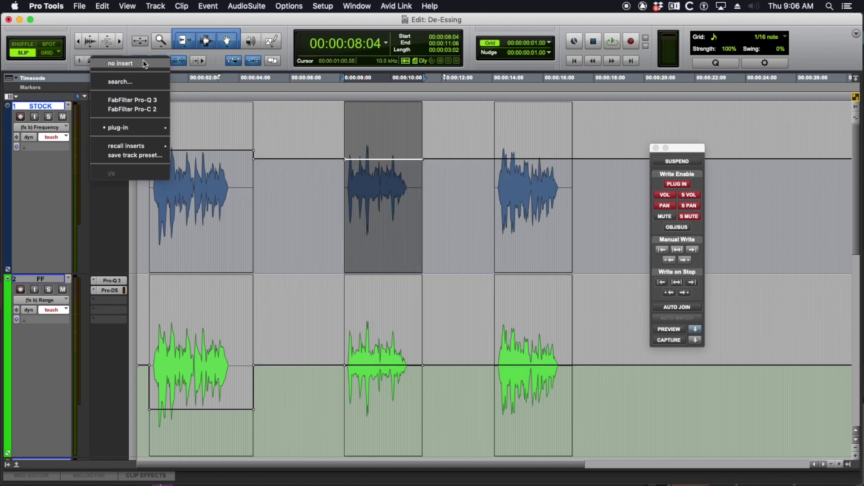
click(139, 63)
Step: Start playback inside the middle clip and recheck the Dyn3 De-Esser and Pro-DS settings
click(361, 204)
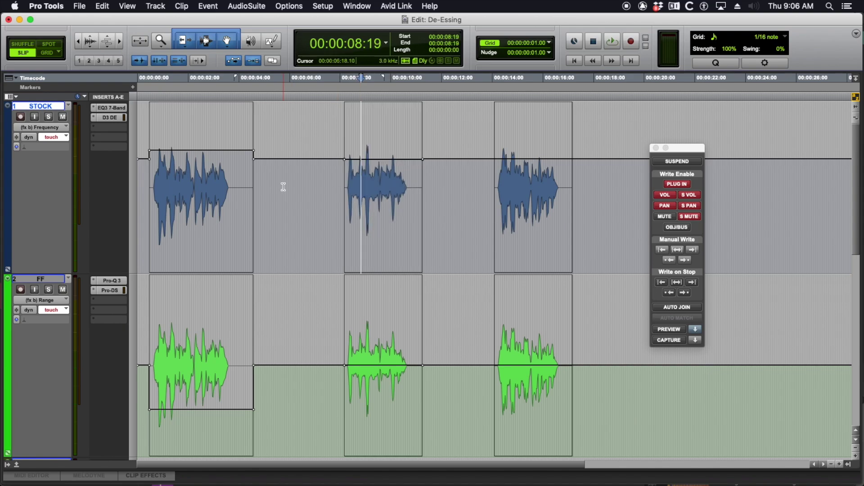
click(114, 118)
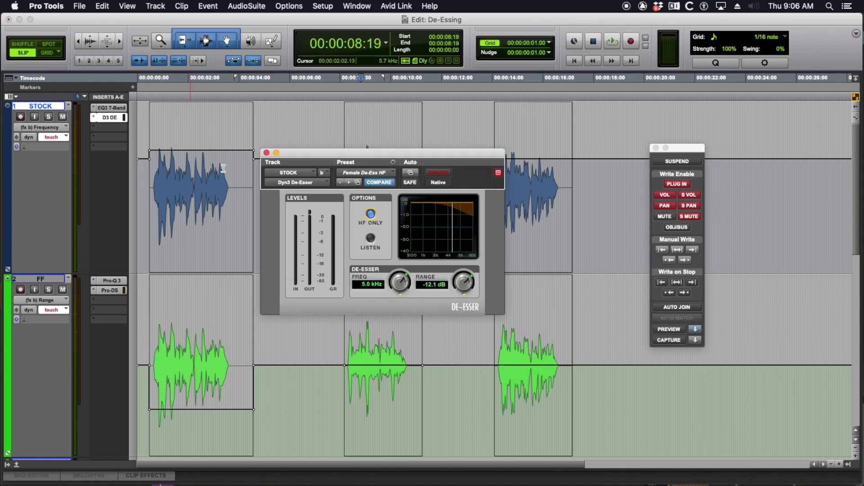
click(266, 151)
click(113, 290)
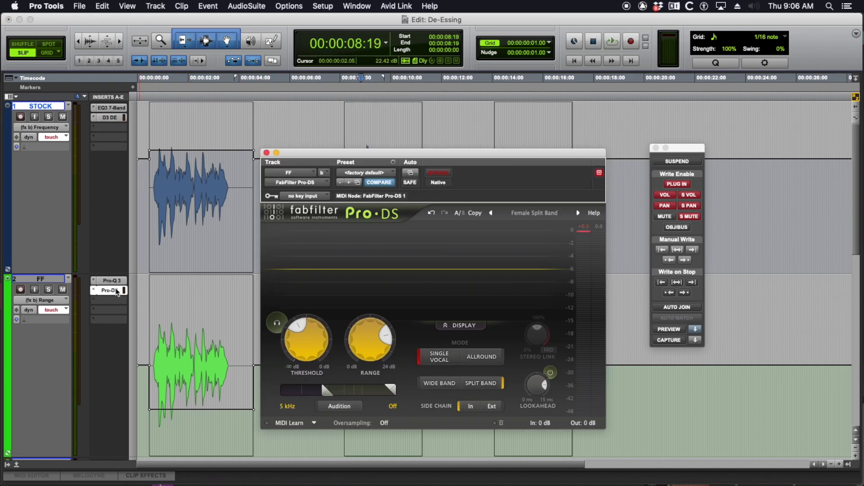
click(267, 153)
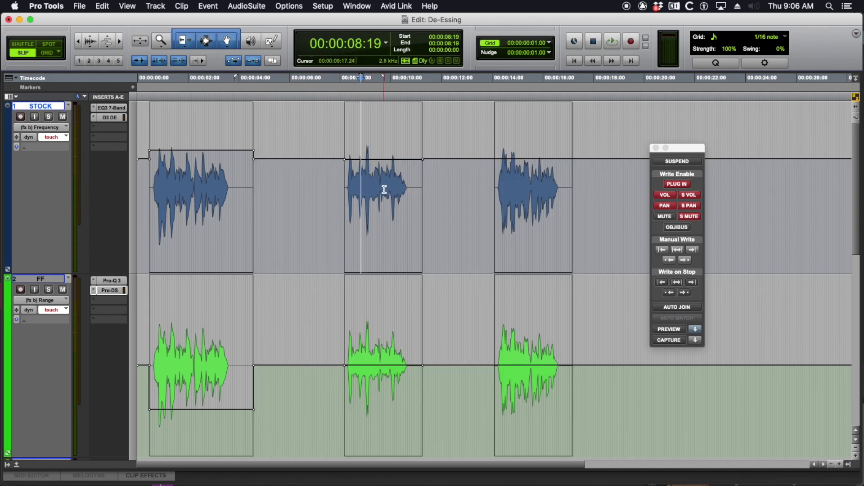